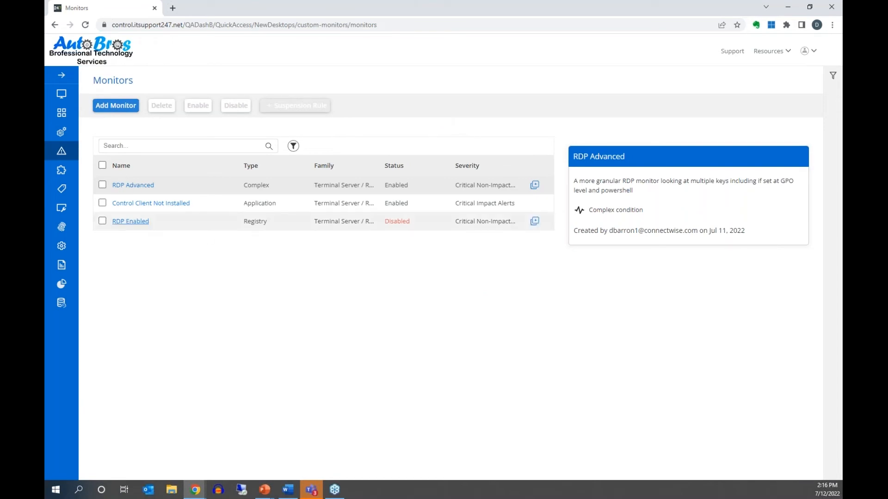
{"action": "left_click", "coordinate": [131, 222]}
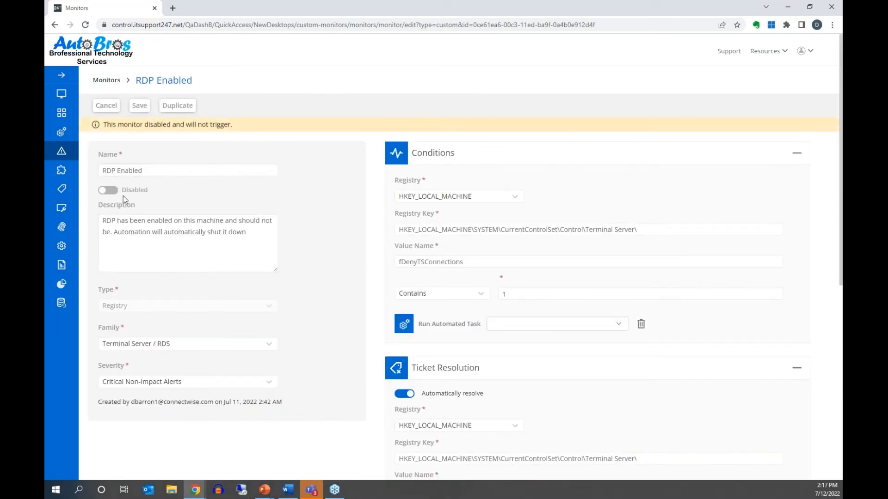
{"action": "left_click", "coordinate": [102, 194]}
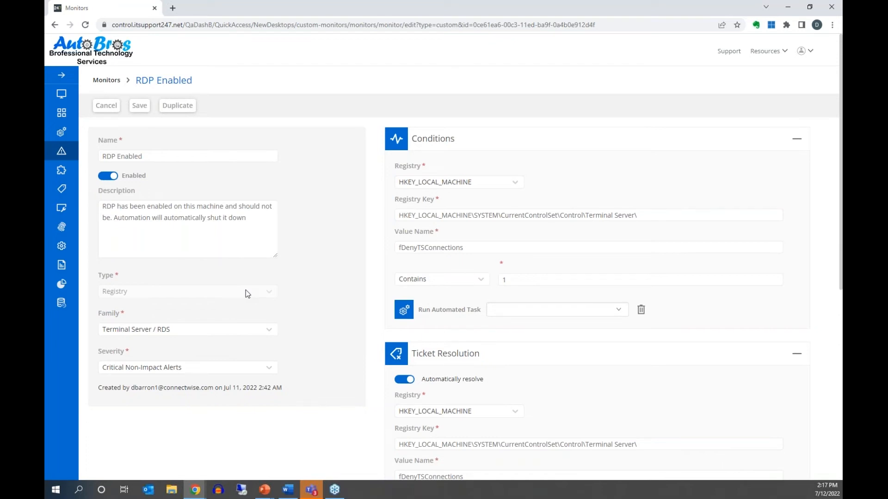
{"action": "left_click", "coordinate": [107, 106]}
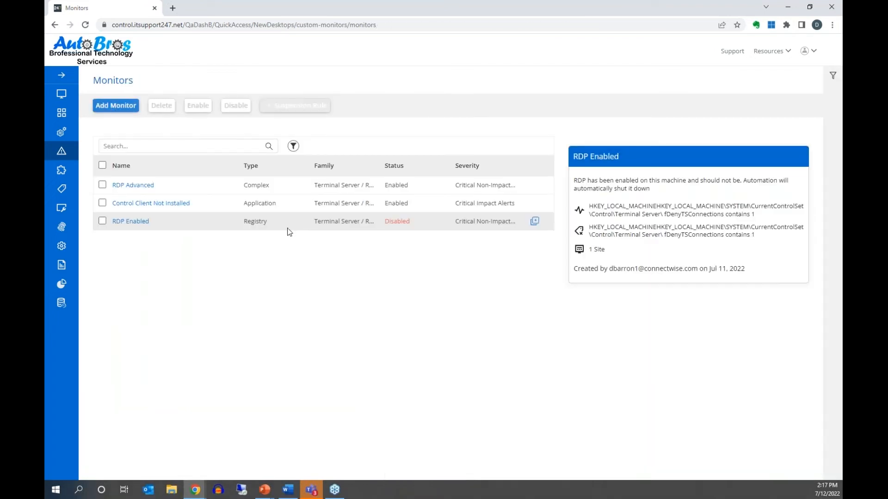
{"action": "left_click", "coordinate": [98, 107]}
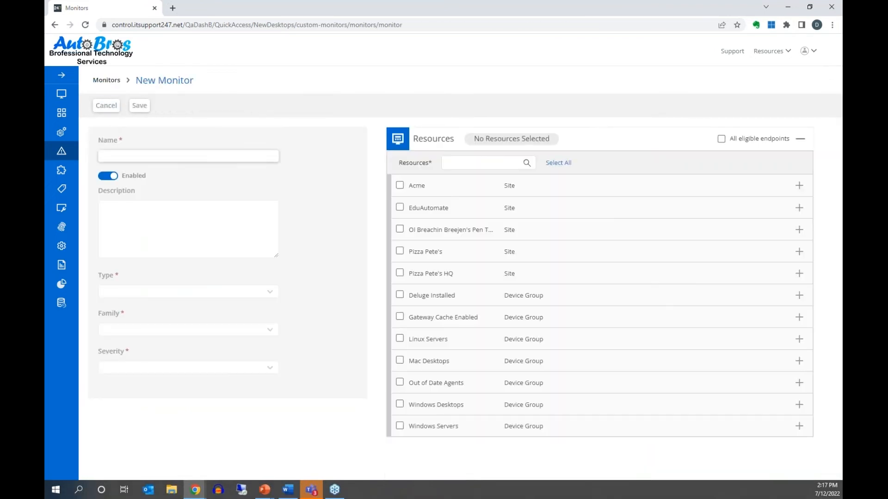
{"action": "left_click", "coordinate": [139, 157]}
{"action": "type", "text": "RDP Reduz"}
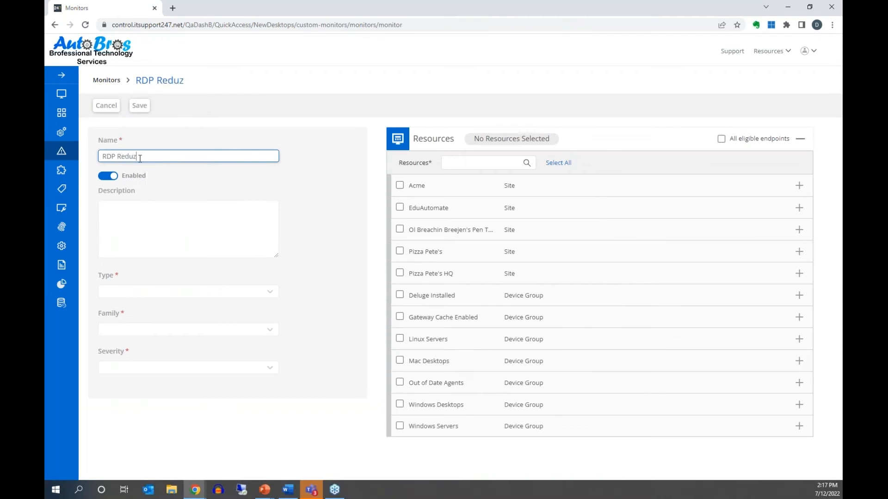
{"action": "key", "text": "BackSpace"}
{"action": "type", "text": "x"}
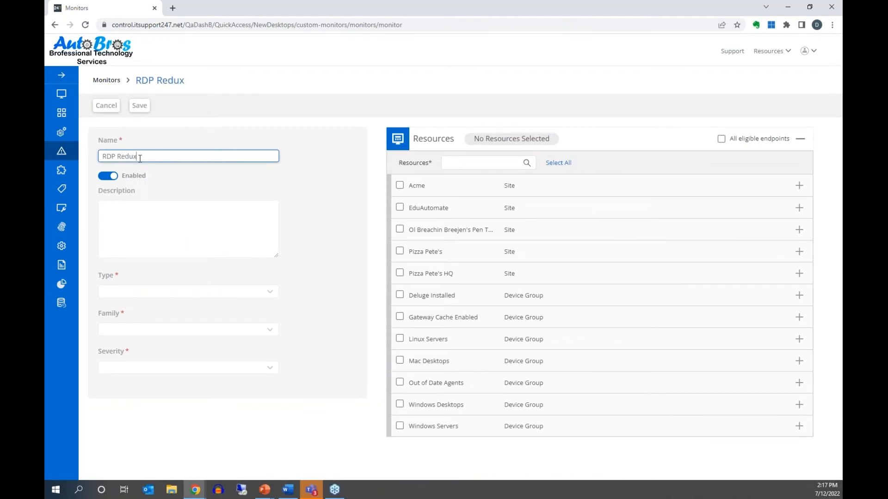
{"action": "left_click", "coordinate": [275, 292]}
{"action": "scroll", "coordinate": [248, 325], "scroll_direction": "down", "scroll_amount": 1}
{"action": "scroll", "coordinate": [248, 325], "scroll_direction": "up", "scroll_amount": 1}
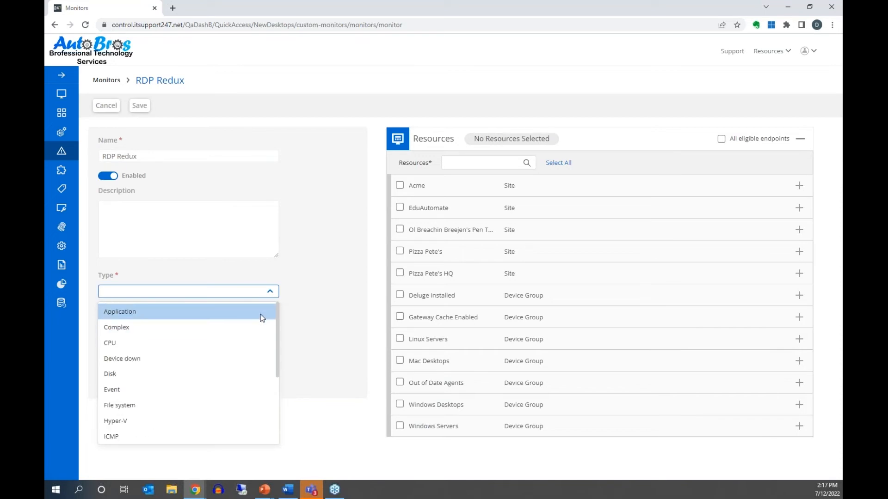
{"action": "left_click", "coordinate": [237, 389]}
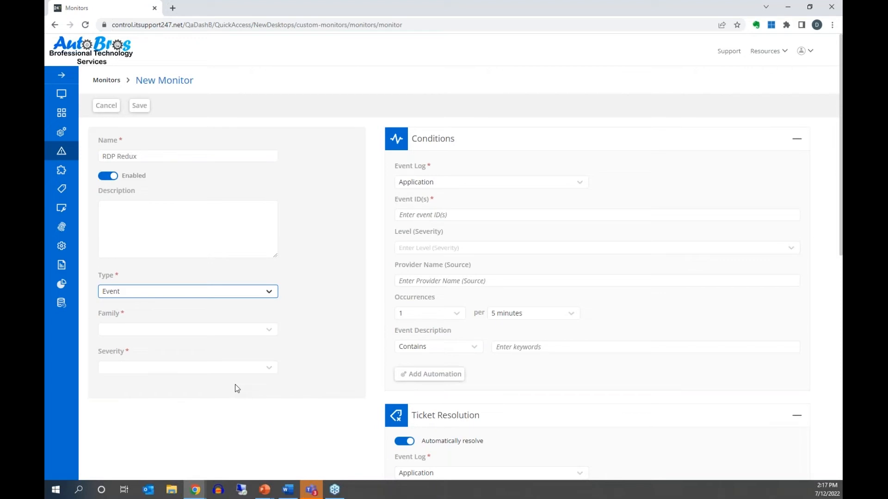
{"action": "left_click", "coordinate": [222, 292]}
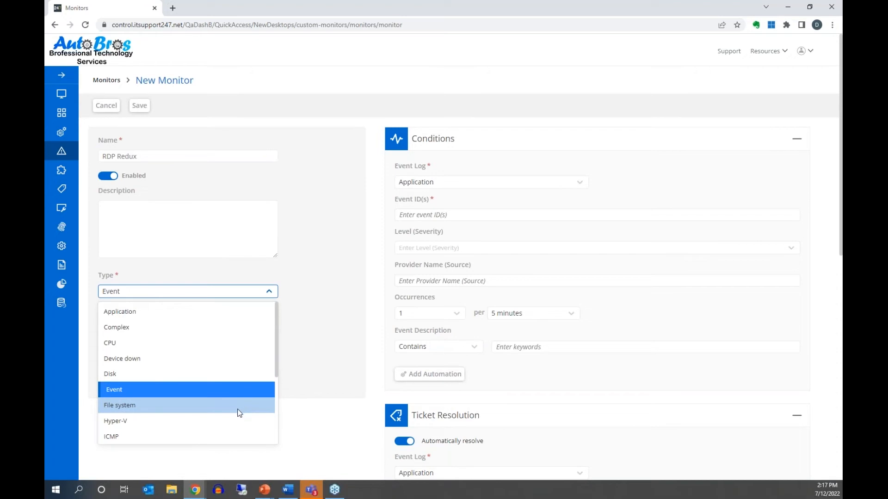
{"action": "scroll", "coordinate": [239, 413], "scroll_direction": "down", "scroll_amount": 1}
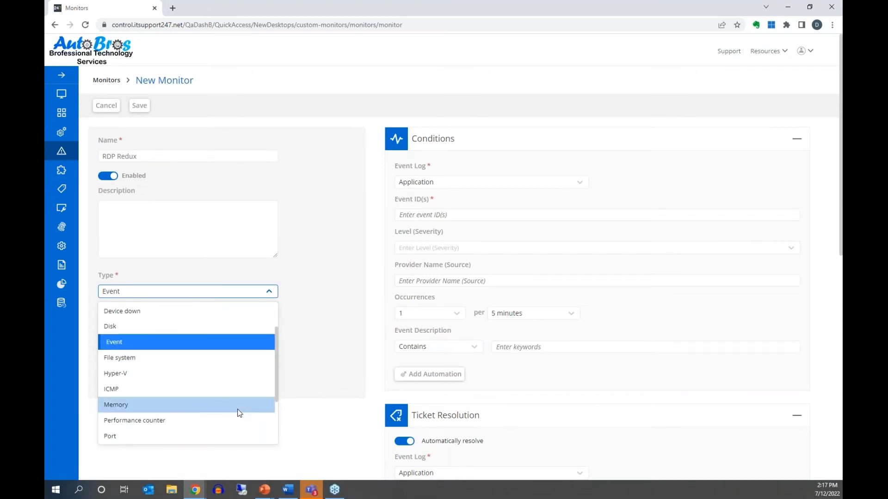
{"action": "scroll", "coordinate": [237, 414], "scroll_direction": "down", "scroll_amount": 1}
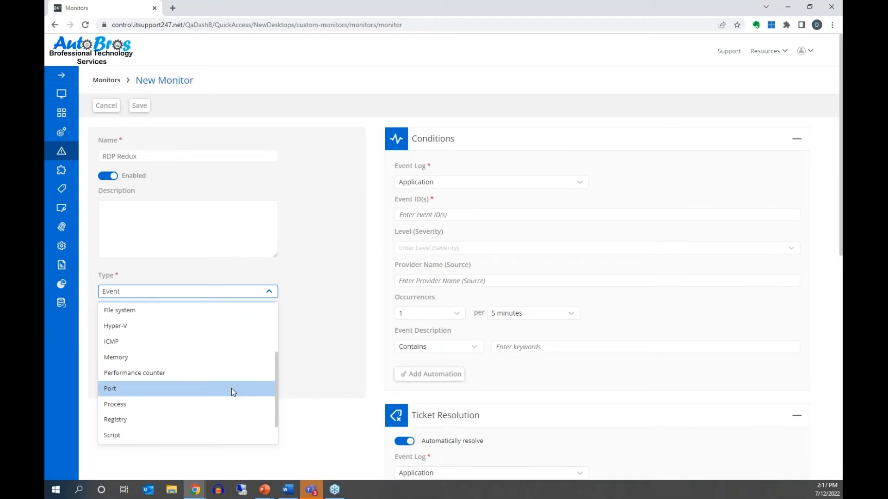
{"action": "scroll", "coordinate": [220, 388], "scroll_direction": "down", "scroll_amount": 1}
{"action": "left_click", "coordinate": [220, 388]}
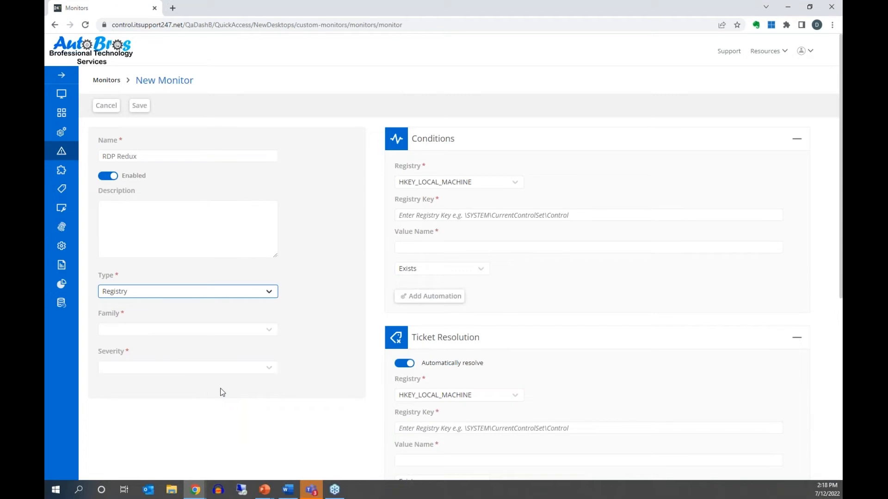
{"action": "left_click", "coordinate": [106, 105]}
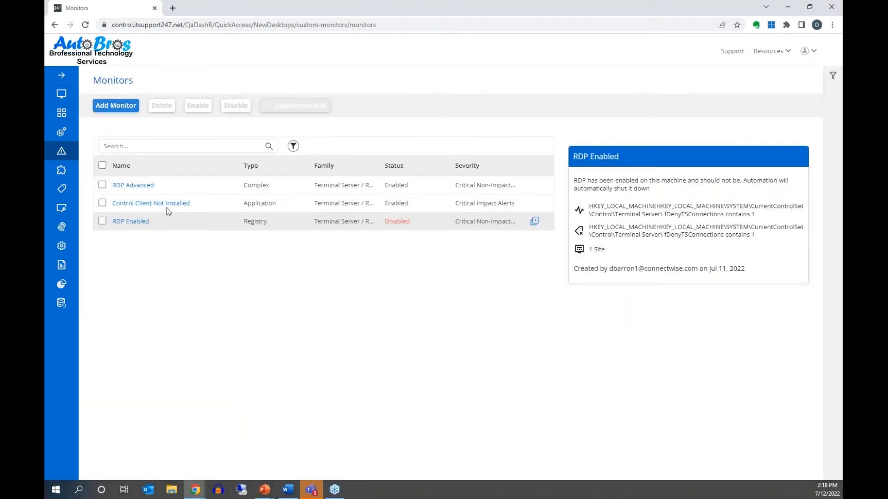
- Open the RDP Enabled monitor and set its condition to run the Stop Remote access task
{"action": "left_click", "coordinate": [135, 222]}
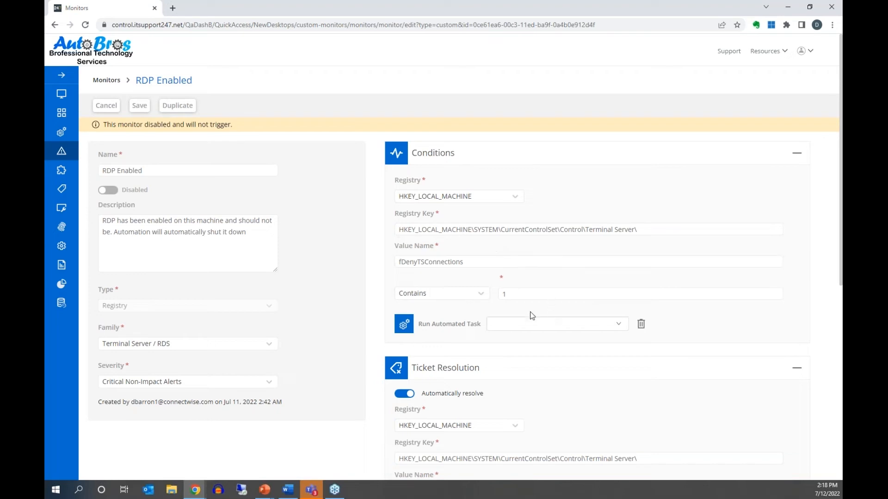
{"action": "left_click", "coordinate": [502, 327]}
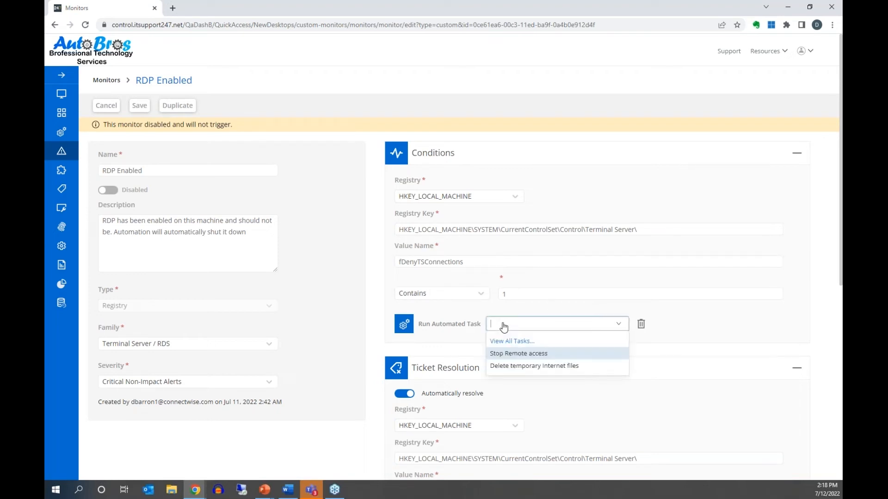
{"action": "left_click", "coordinate": [539, 355]}
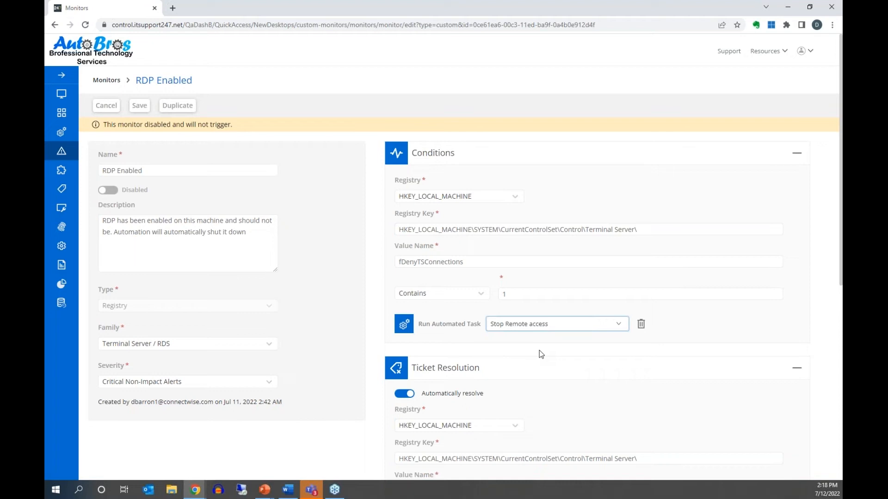
- Keep automatic ticket resolution on and change the fDenyTSConnections Contains value from 1 to 0
{"action": "scroll", "coordinate": [545, 349], "scroll_direction": "down", "scroll_amount": 1}
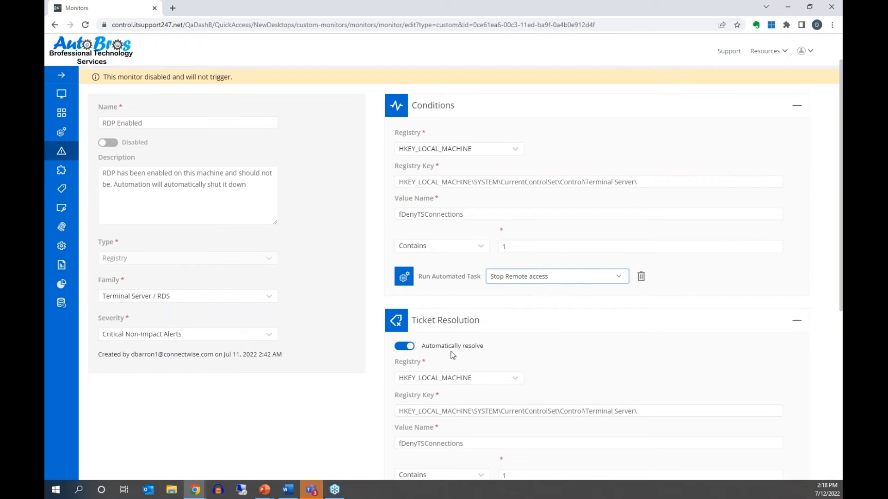
{"action": "scroll", "coordinate": [453, 353], "scroll_direction": "down", "scroll_amount": 1}
{"action": "left_click", "coordinate": [404, 300]}
{"action": "left_click", "coordinate": [403, 301]}
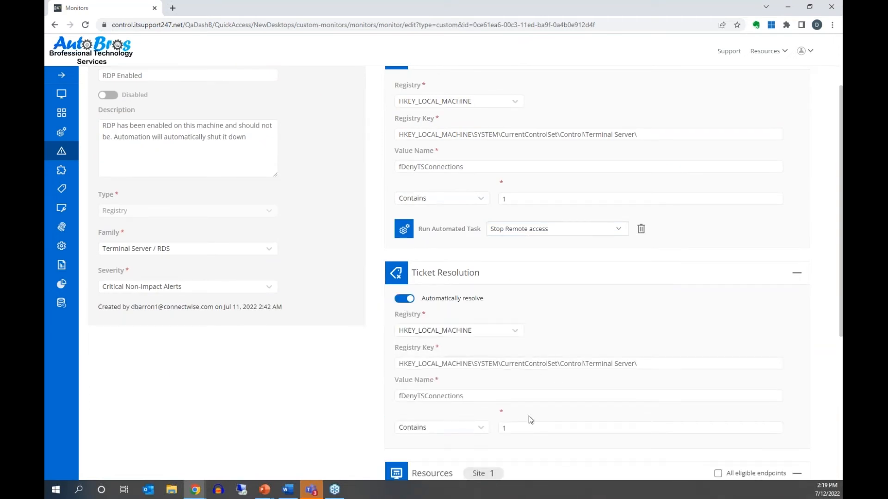
{"action": "left_click_drag", "start_coordinate": [521, 428], "coordinate": [491, 436]}
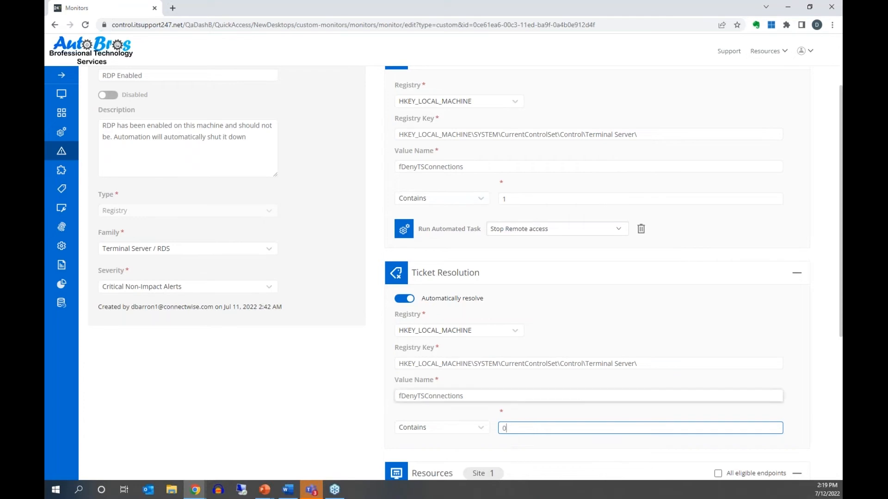
{"action": "scroll", "coordinate": [523, 359], "scroll_direction": "down", "scroll_amount": 1}
{"action": "scroll", "coordinate": [523, 359], "scroll_direction": "down", "scroll_amount": 3}
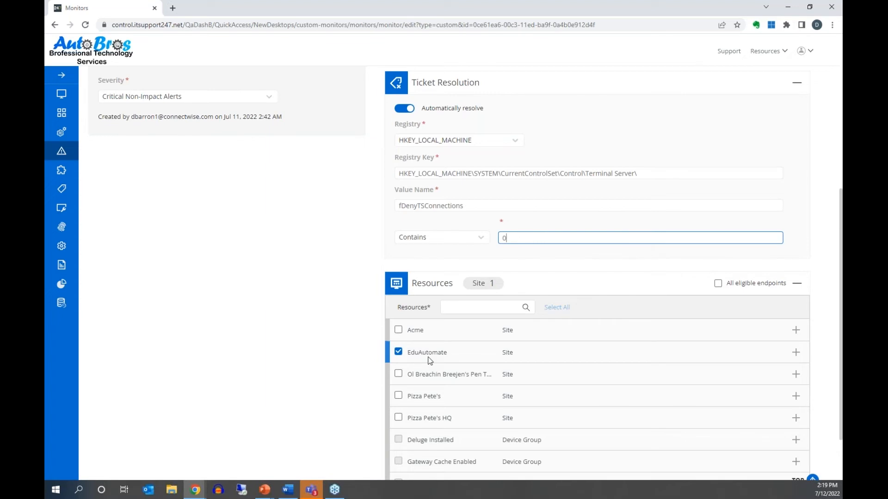
- Keep the RDP Enabled monitor limited to the EduAutomate site, then save it
{"action": "scroll", "coordinate": [287, 361], "scroll_direction": "down", "scroll_amount": 1}
{"action": "scroll", "coordinate": [287, 361], "scroll_direction": "down", "scroll_amount": 1}
{"action": "scroll", "coordinate": [287, 361], "scroll_direction": "up", "scroll_amount": 1}
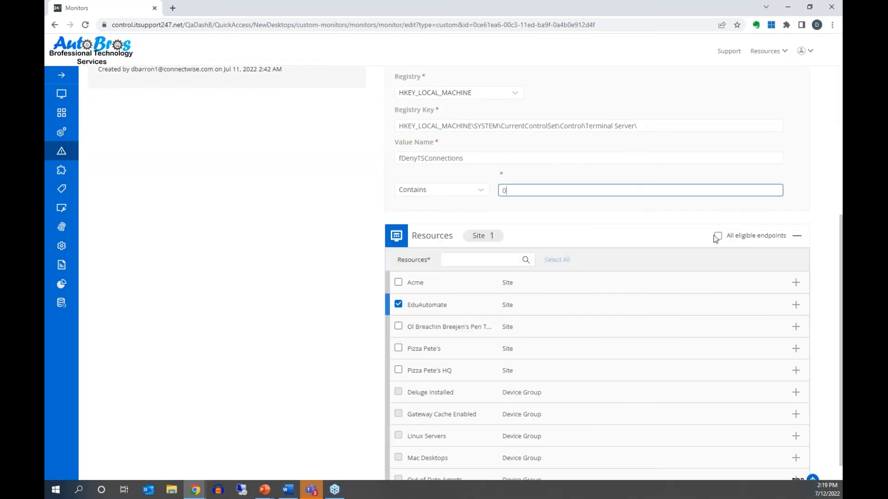
{"action": "left_click", "coordinate": [718, 237]}
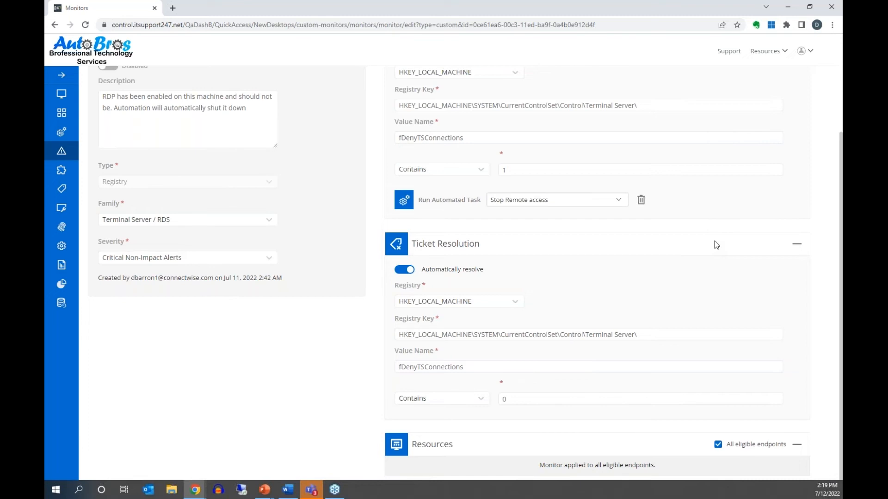
{"action": "left_click", "coordinate": [718, 445]}
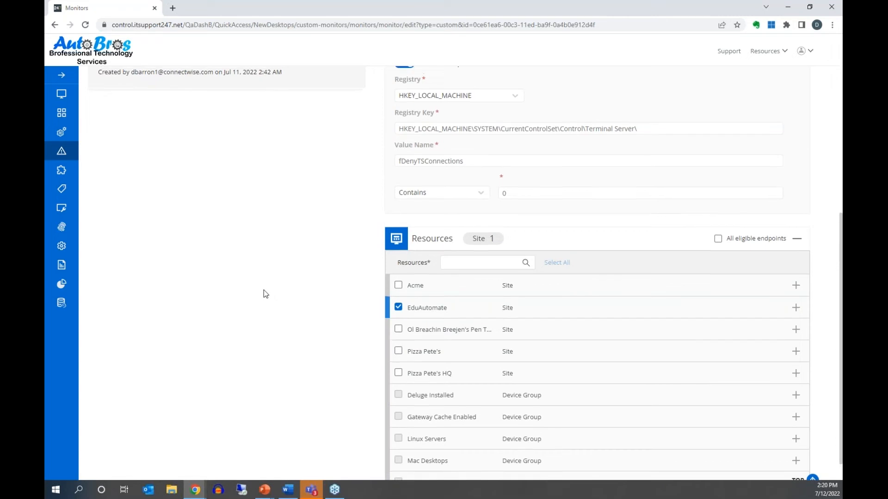
{"action": "scroll", "coordinate": [263, 290], "scroll_direction": "up", "scroll_amount": 8}
{"action": "left_click", "coordinate": [135, 110]}
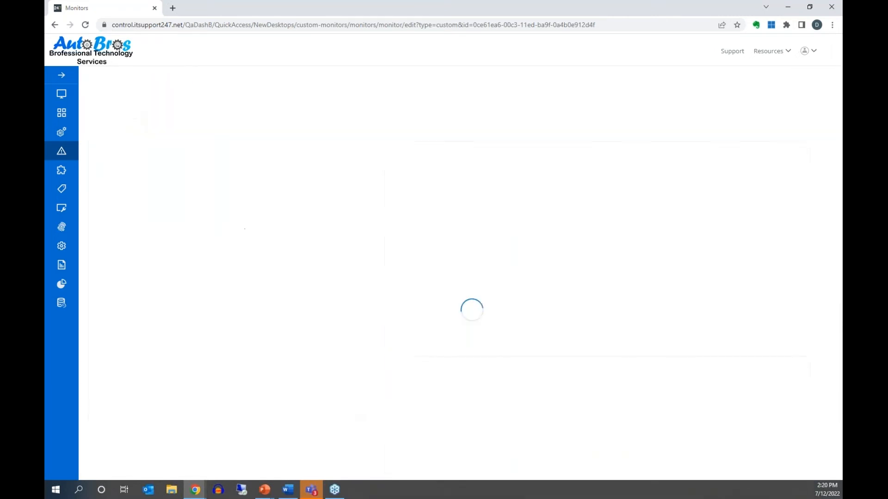
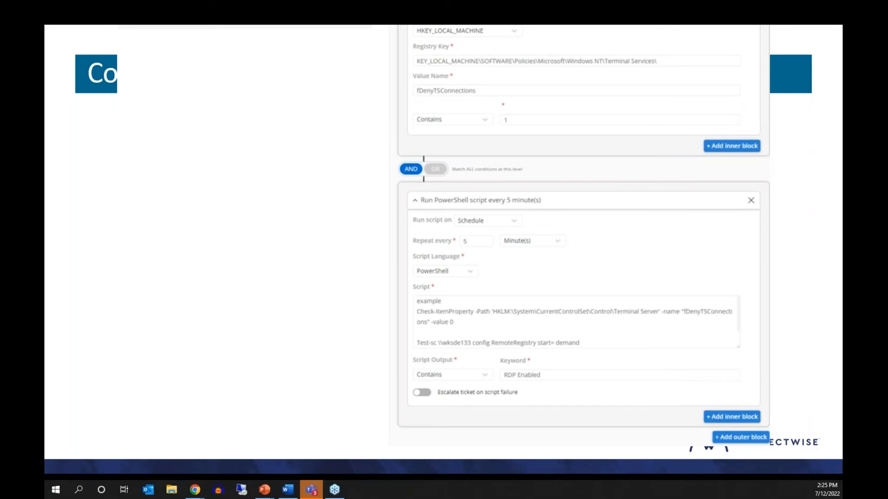
- Switch the RDP Enabled monitor's Resources from EduAutomate site to Linux Servers group, then return to the slide
{"action": "left_click_drag", "start_coordinate": [573, 497], "coordinate": [436, 2]}
{"action": "scroll", "coordinate": [505, 229], "scroll_direction": "down", "scroll_amount": 5}
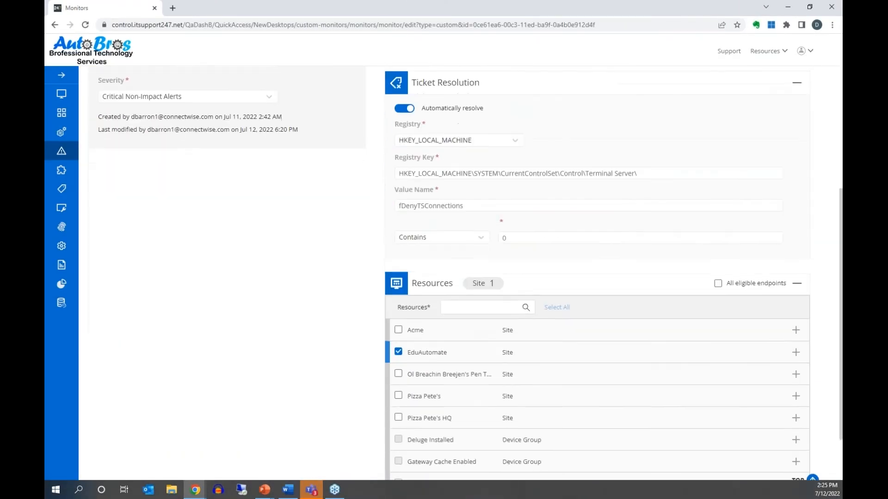
{"action": "scroll", "coordinate": [519, 329], "scroll_direction": "down", "scroll_amount": 1}
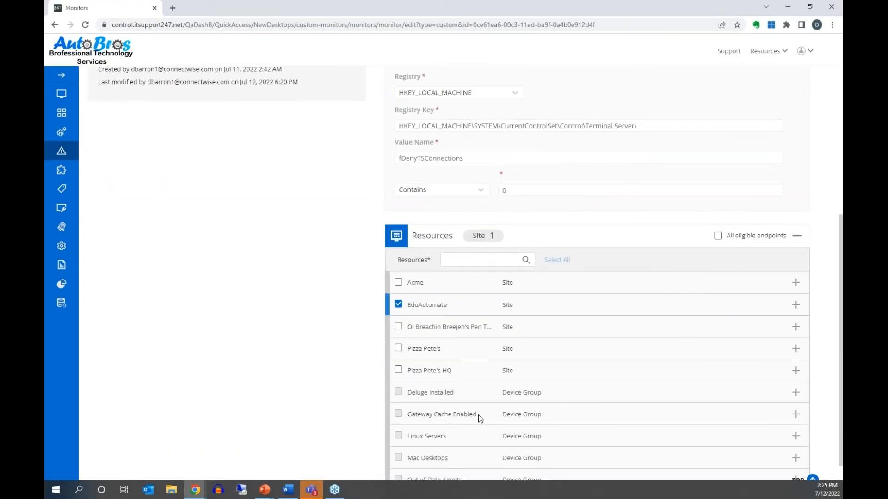
{"action": "scroll", "coordinate": [499, 402], "scroll_direction": "down", "scroll_amount": 1}
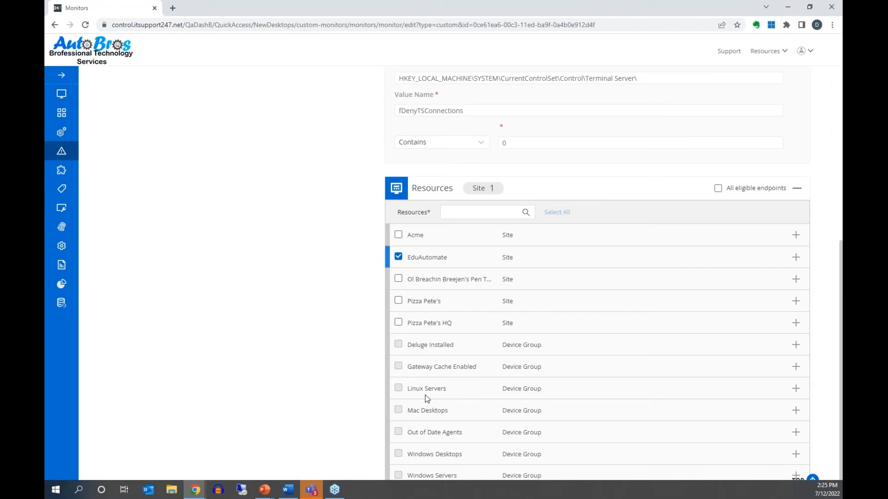
{"action": "left_click", "coordinate": [399, 257]}
{"action": "left_click", "coordinate": [398, 390]}
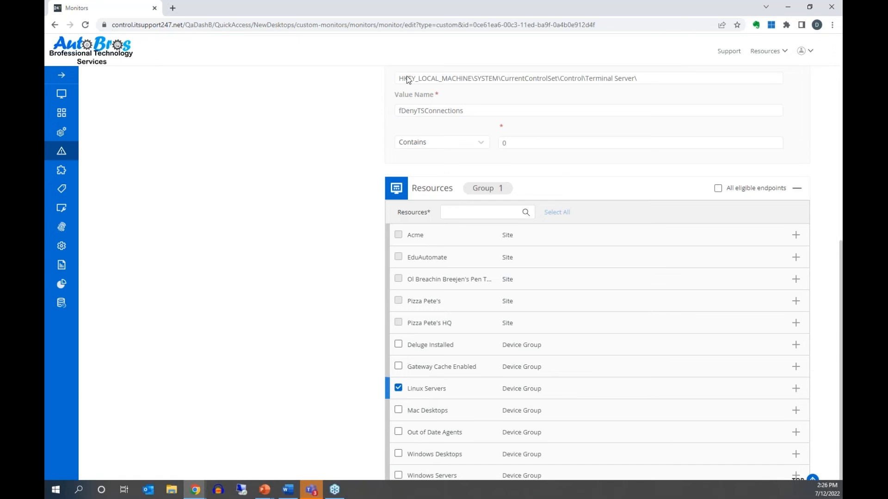
{"action": "left_click_drag", "start_coordinate": [399, 7], "coordinate": [0, 101]}
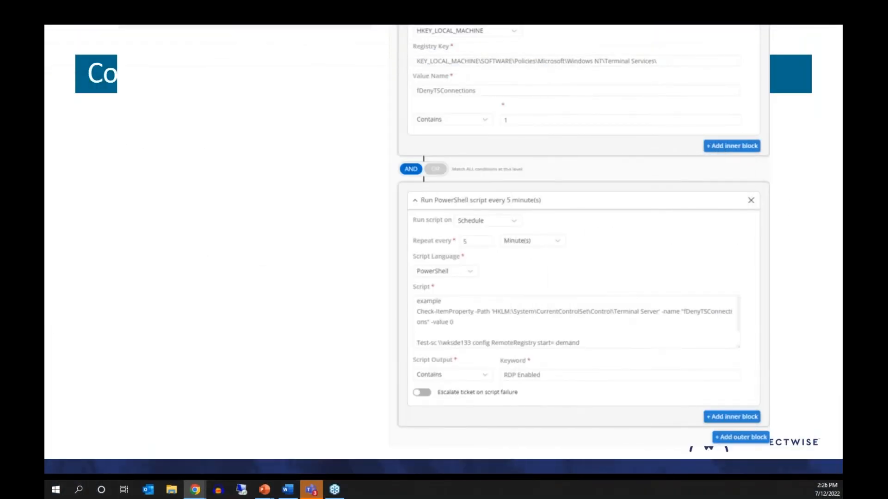
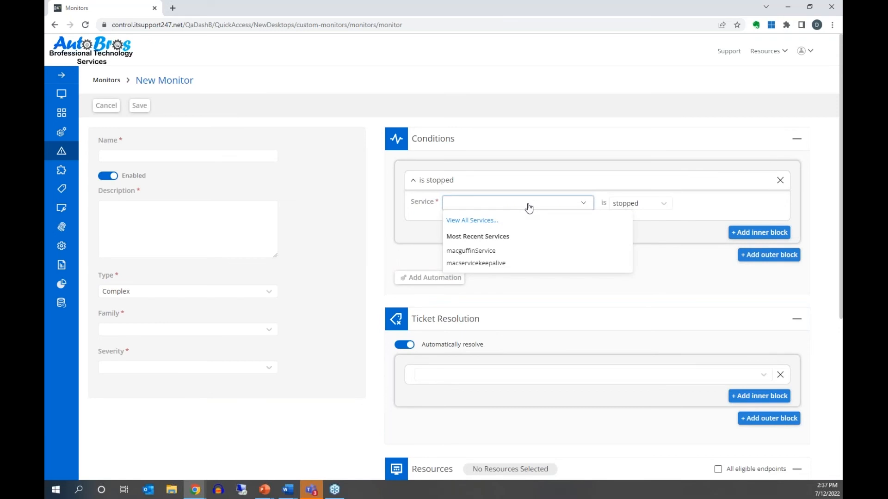
- Search the services for MSSql and make the condition 'SQL Server (MSSQLSERVER) is stopped'
{"action": "left_click", "coordinate": [492, 224]}
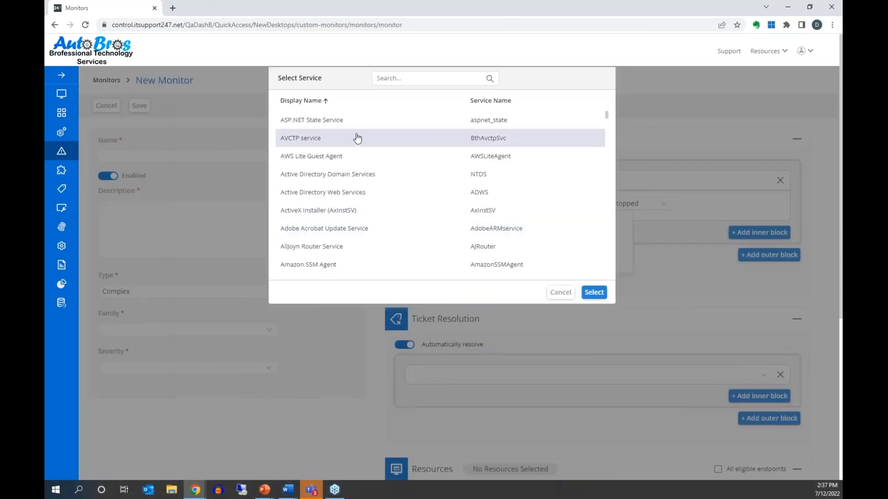
{"action": "left_click", "coordinate": [409, 76]}
{"action": "type", "text": "mss"}
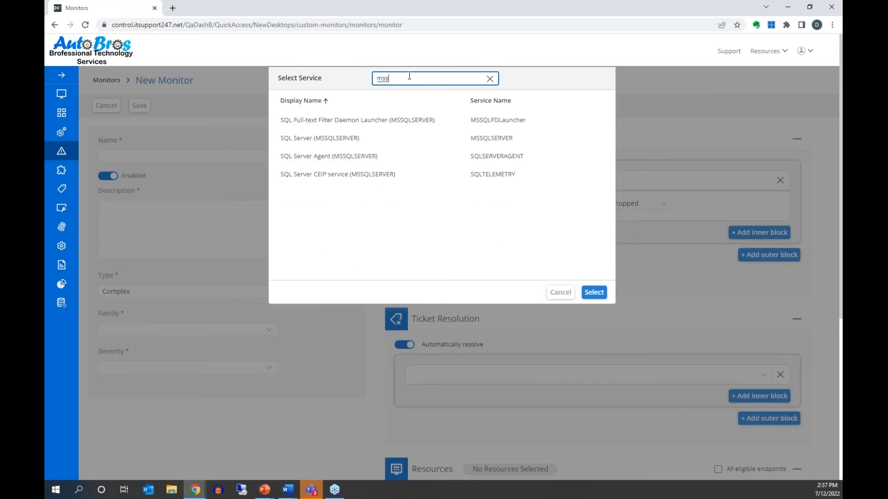
{"action": "key", "text": "BackSpace"}
{"action": "key", "text": "BackSpace"}
{"action": "key", "text": "BackSpace"}
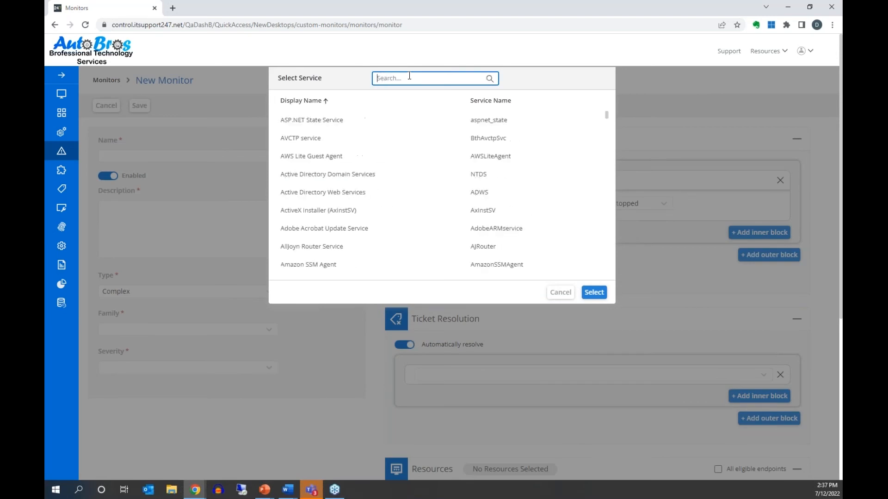
{"action": "type", "text": "Mysq"}
{"action": "key", "text": "BackSpace"}
{"action": "key", "text": "BackSpace"}
{"action": "key", "text": "BackSpace"}
{"action": "key", "text": "BackSpace"}
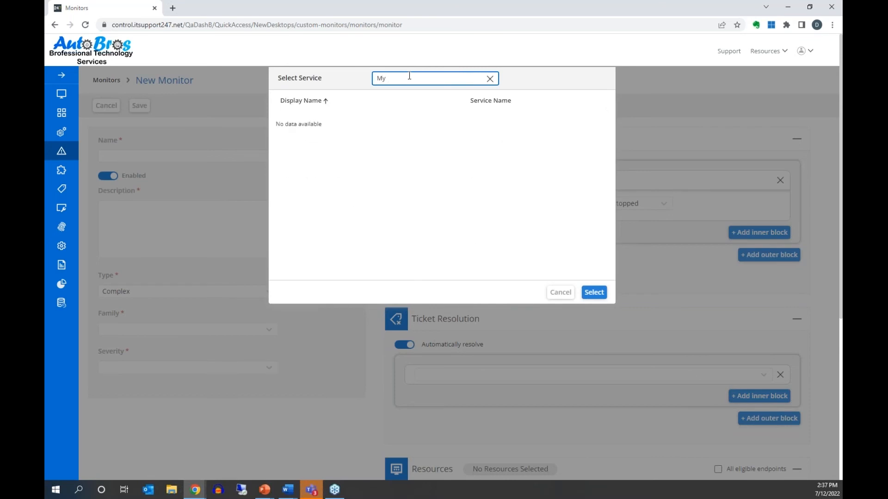
{"action": "type", "text": "MSSql"}
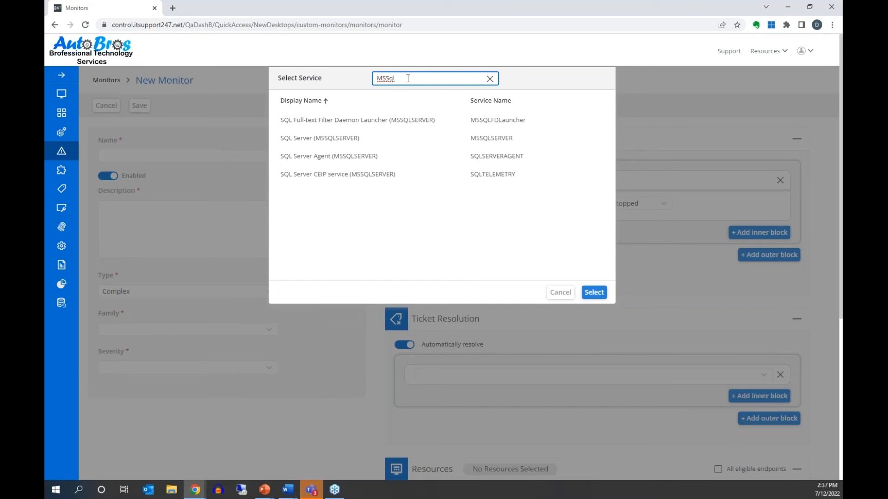
{"action": "left_click", "coordinate": [379, 139]}
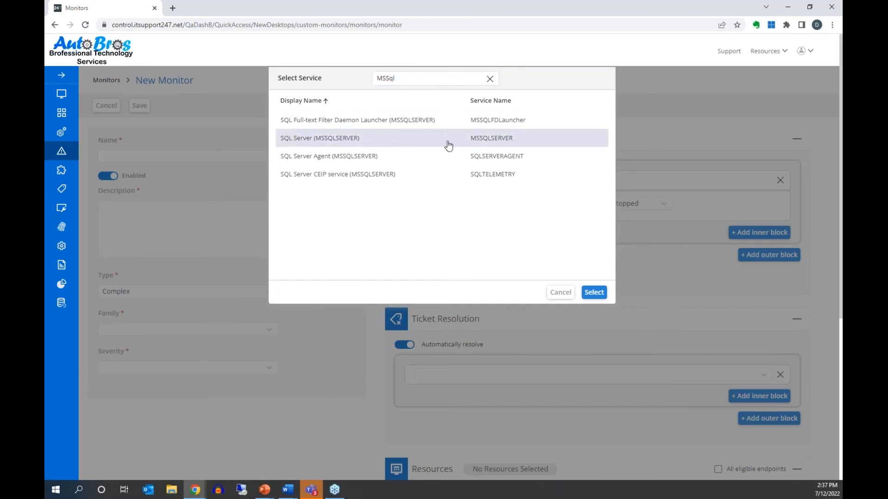
{"action": "left_click", "coordinate": [594, 292]}
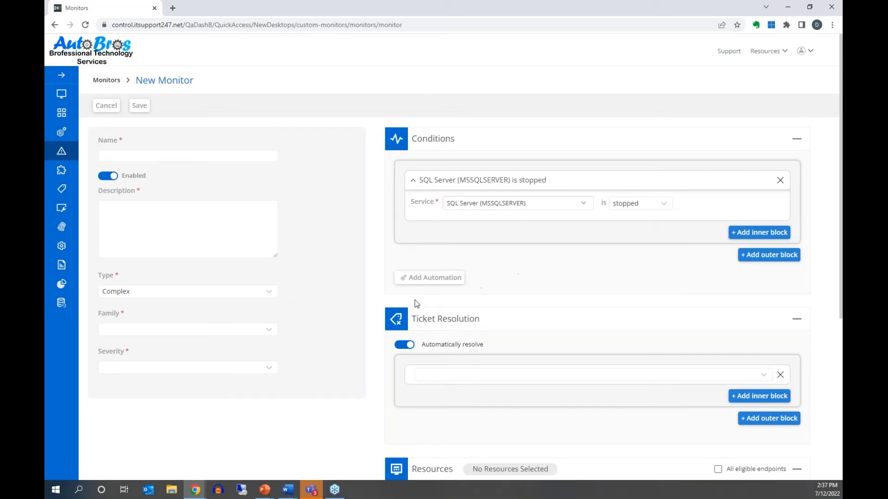
- Set the monitor type to Script to get scheduled PowerShell script conditions
{"action": "left_click", "coordinate": [192, 294]}
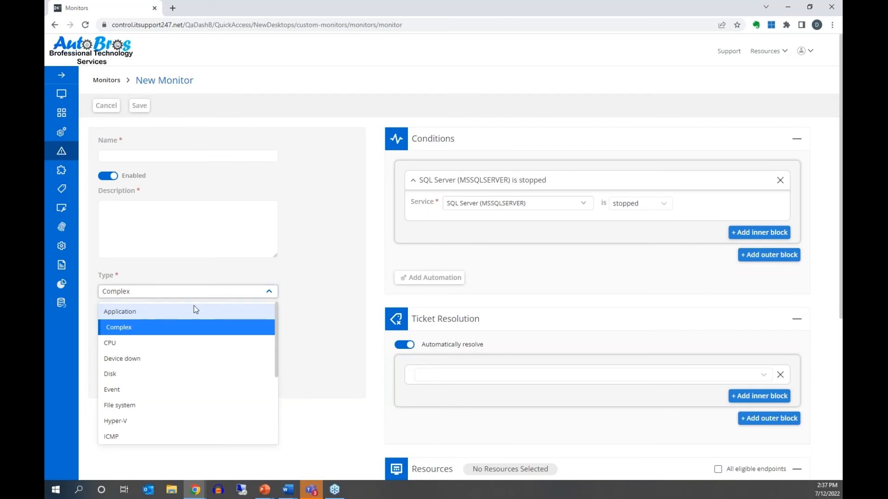
{"action": "scroll", "coordinate": [192, 345], "scroll_direction": "down", "scroll_amount": 3}
{"action": "scroll", "coordinate": [192, 351], "scroll_direction": "down", "scroll_amount": 2}
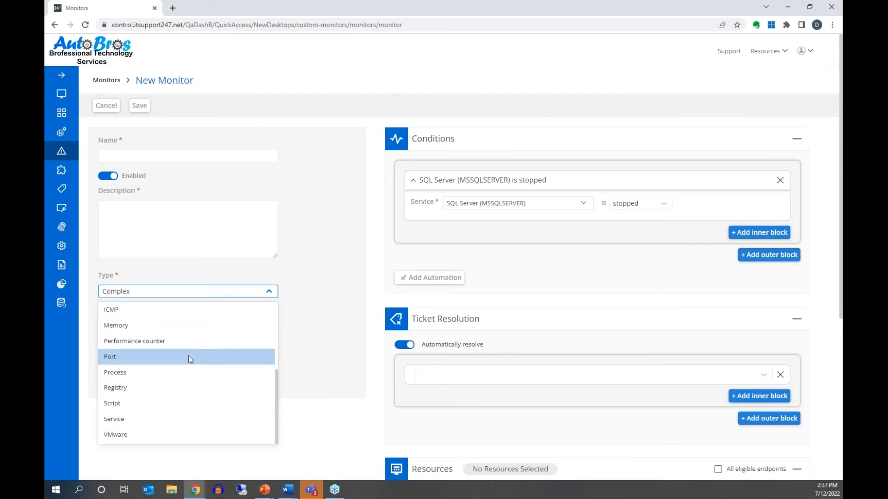
{"action": "left_click", "coordinate": [158, 411]}
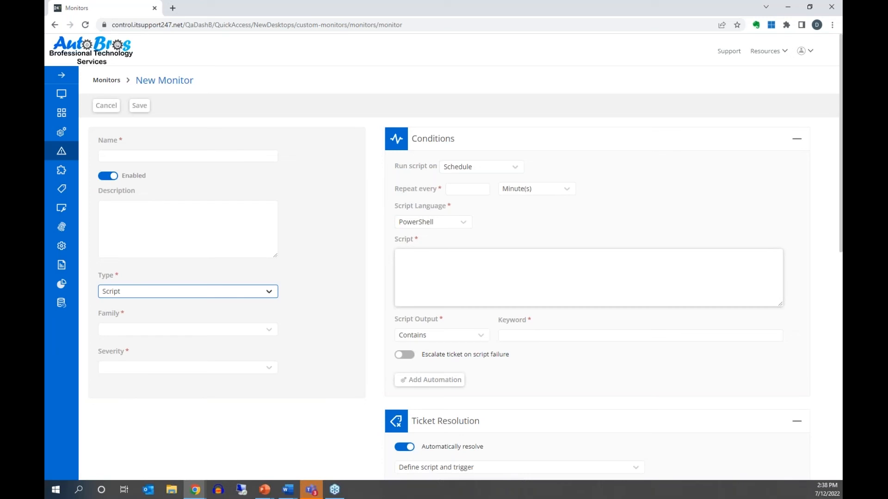
- Show the Script Language choices, PowerShell and bash
{"action": "left_click", "coordinate": [440, 222]}
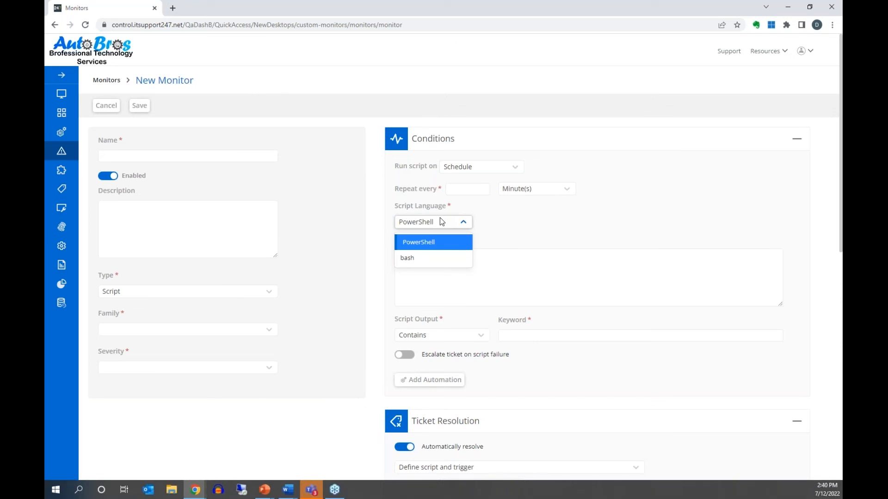
- Look through the Family options without changing them, then set the monitor type to Registry
{"action": "left_click", "coordinate": [140, 330]}
{"action": "scroll", "coordinate": [155, 425], "scroll_direction": "down", "scroll_amount": 5}
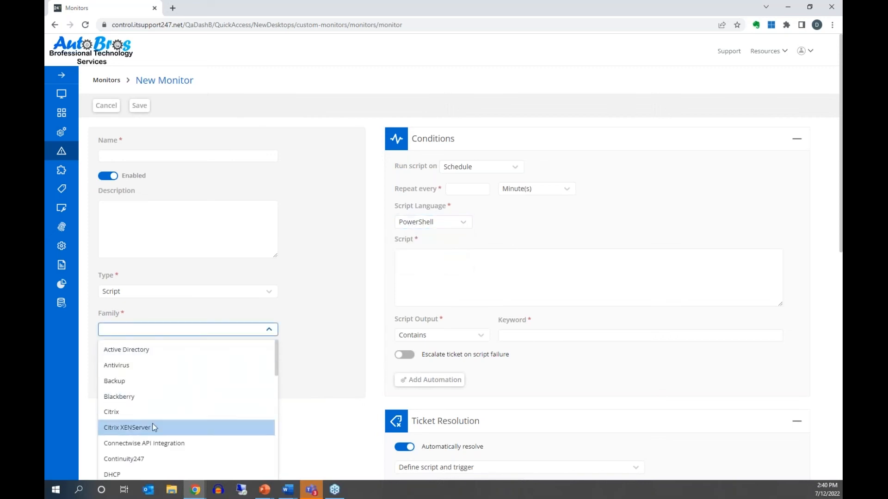
{"action": "scroll", "coordinate": [155, 426], "scroll_direction": "down", "scroll_amount": 3}
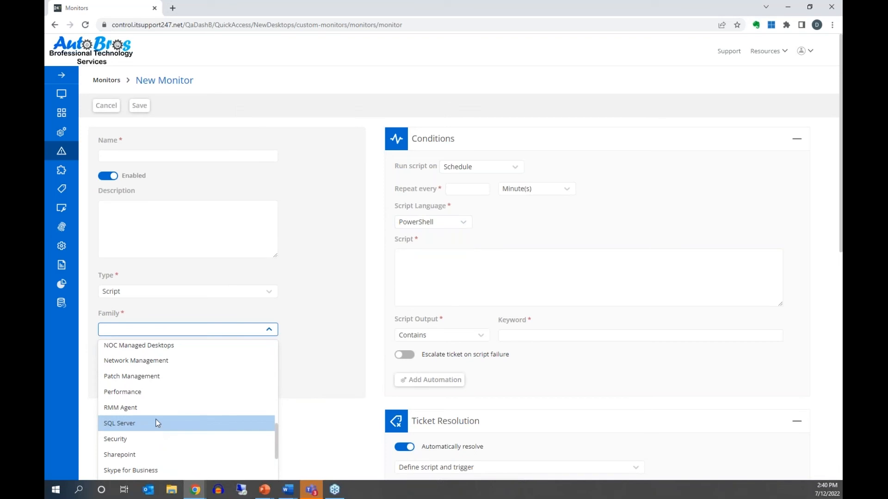
{"action": "scroll", "coordinate": [156, 422], "scroll_direction": "up", "scroll_amount": 2}
{"action": "left_click", "coordinate": [174, 300]}
{"action": "left_click", "coordinate": [174, 299]}
{"action": "scroll", "coordinate": [163, 376], "scroll_direction": "down", "scroll_amount": 3}
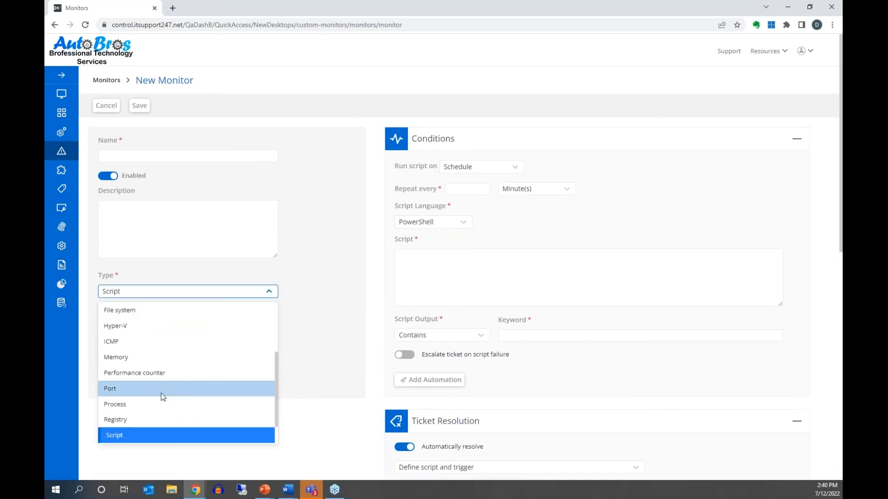
{"action": "left_click", "coordinate": [159, 416]}
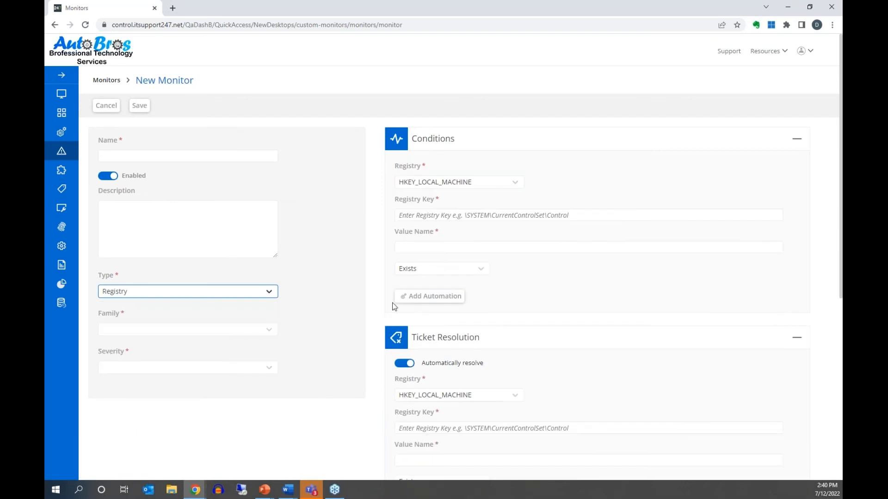
- Enter * as the value name for the HKEY_LOCAL_MACHINE registry condition
{"action": "left_click", "coordinate": [402, 217]}
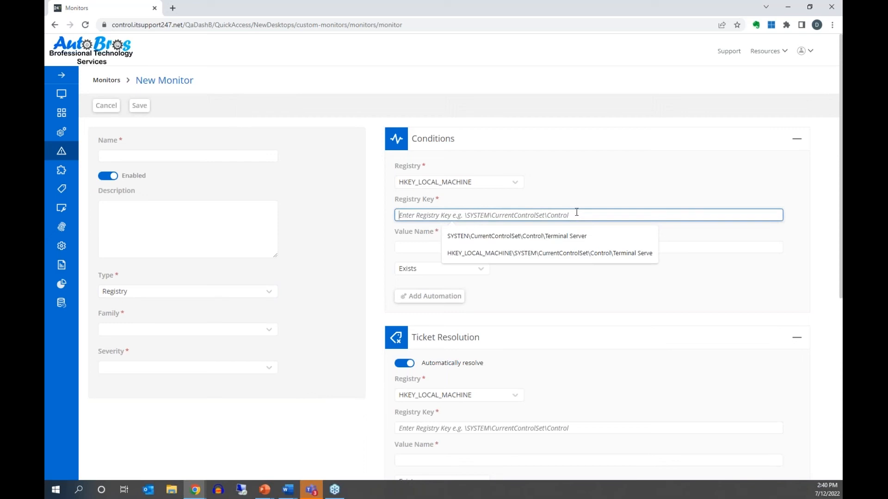
{"action": "left_click", "coordinate": [423, 247]}
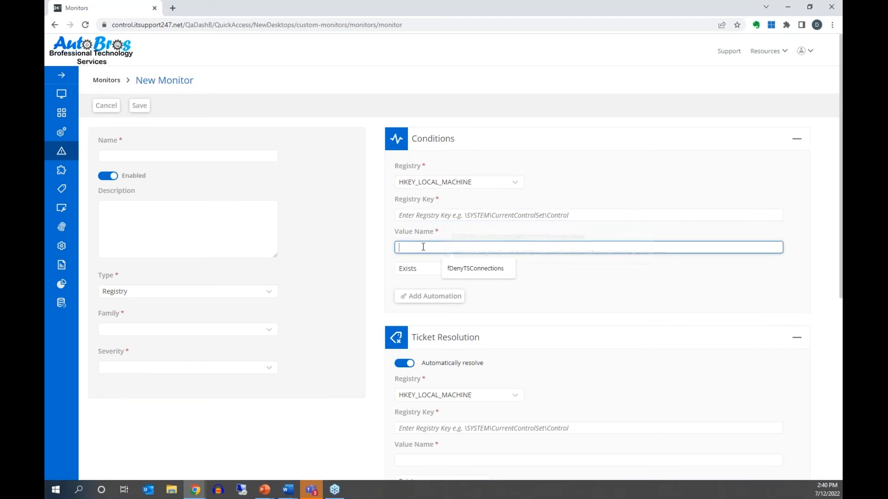
{"action": "type", "text": "*"}
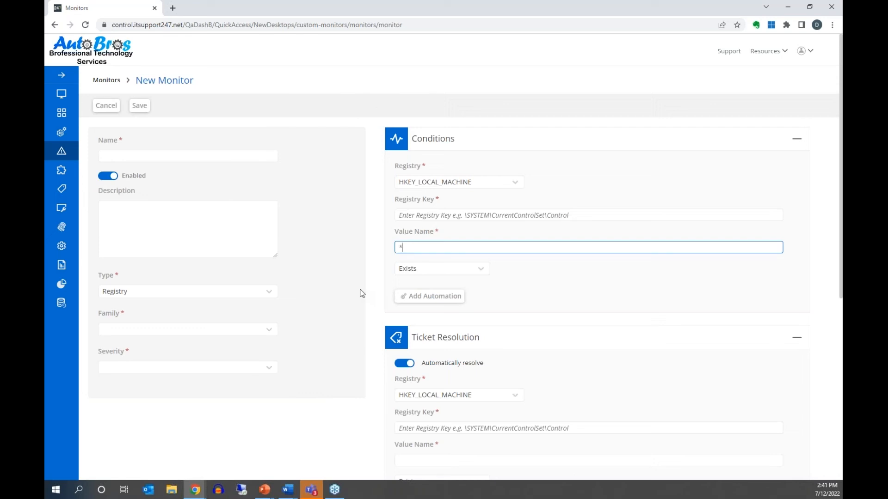
{"action": "key", "text": "alt+Tab"}
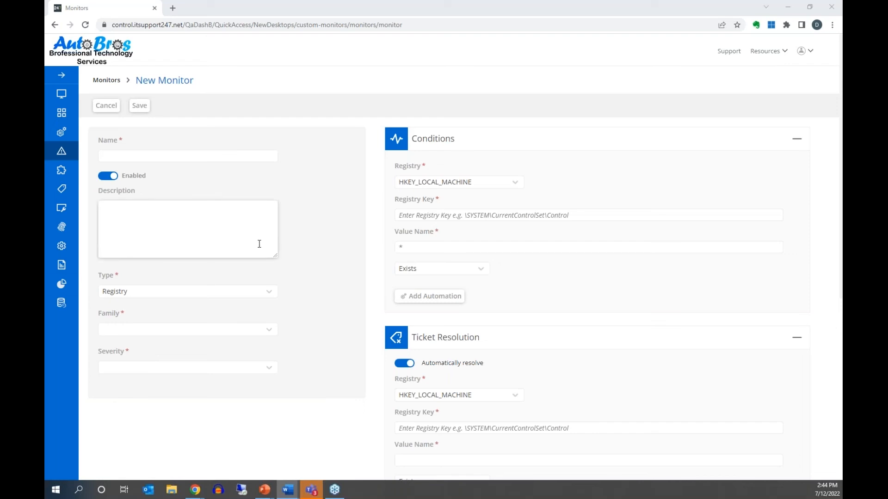
- Go to Devices > Computers and show EC2AMAZ-G8839GB's Automation tab
{"action": "mouse_move", "coordinate": [65, 147]}
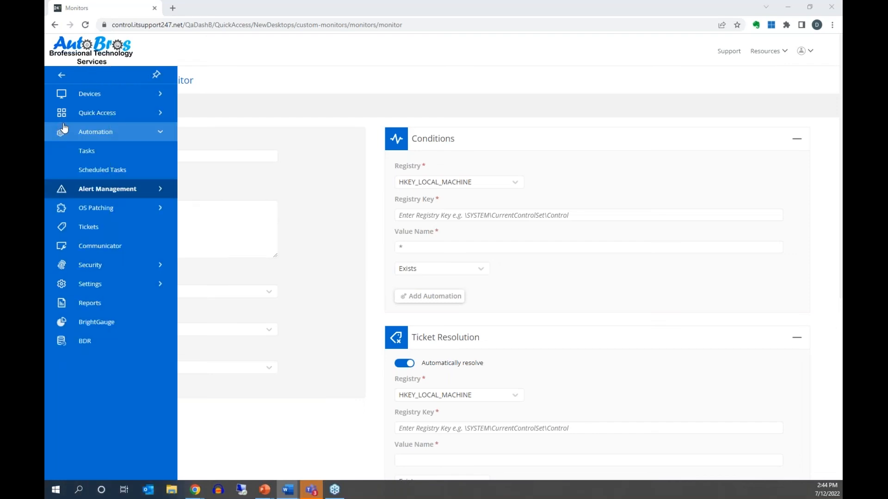
{"action": "left_click", "coordinate": [97, 99]}
{"action": "left_click", "coordinate": [102, 115]}
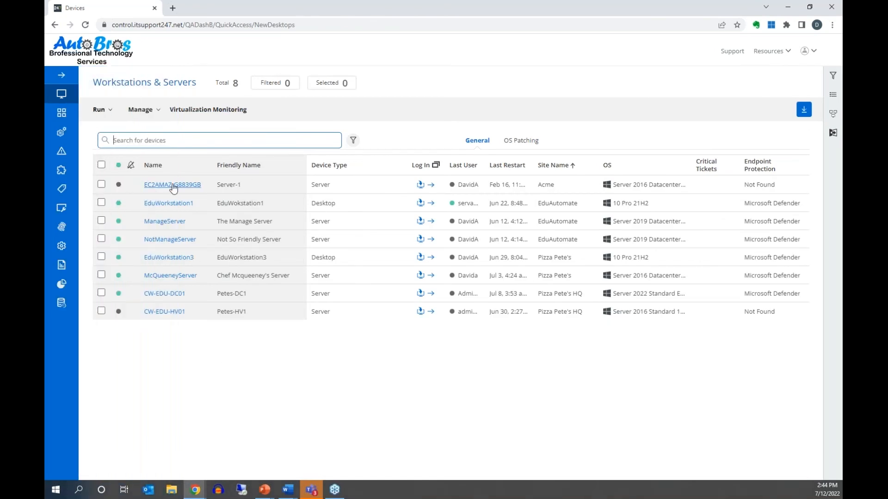
{"action": "left_click", "coordinate": [172, 185]}
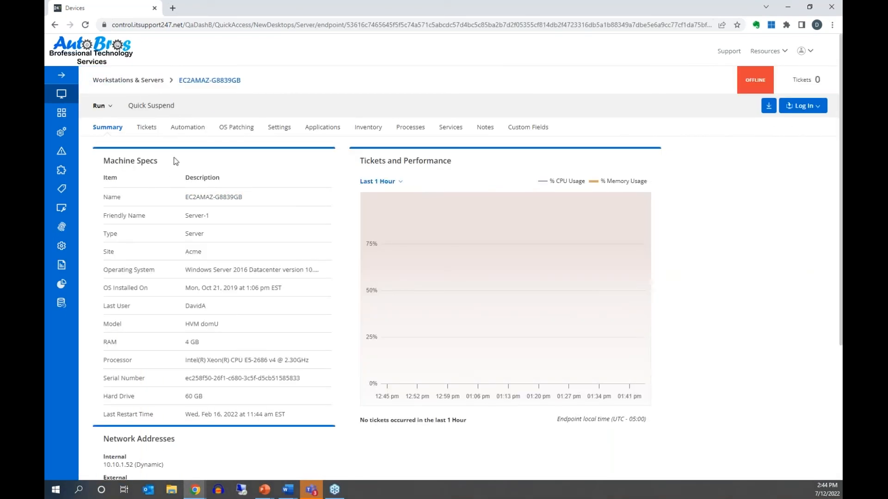
{"action": "left_click", "coordinate": [183, 130]}
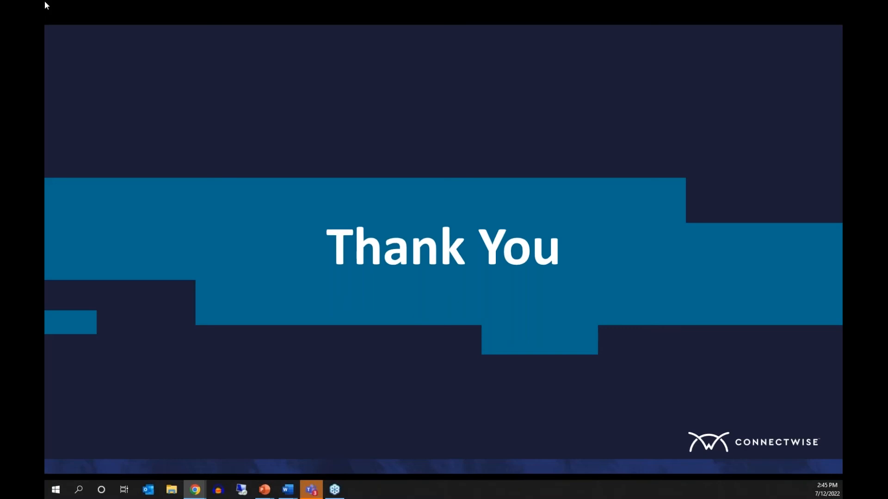
- Restore the browser full screen and show the Automation Tasks list
{"action": "left_click_drag", "start_coordinate": [44, 1], "coordinate": [358, 1]}
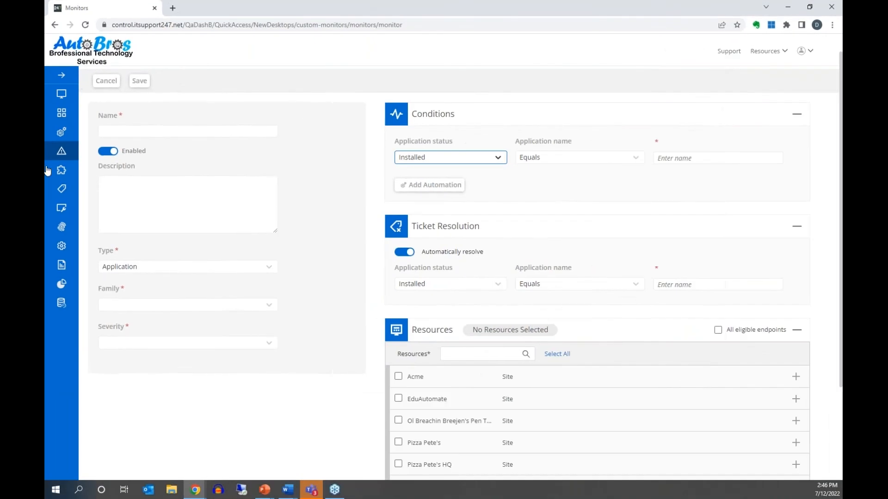
{"action": "mouse_move", "coordinate": [69, 134]}
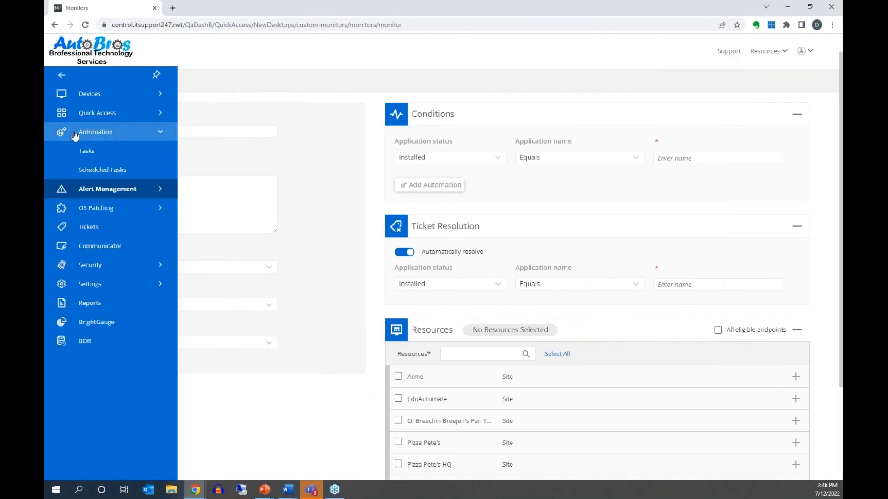
{"action": "left_click", "coordinate": [131, 154]}
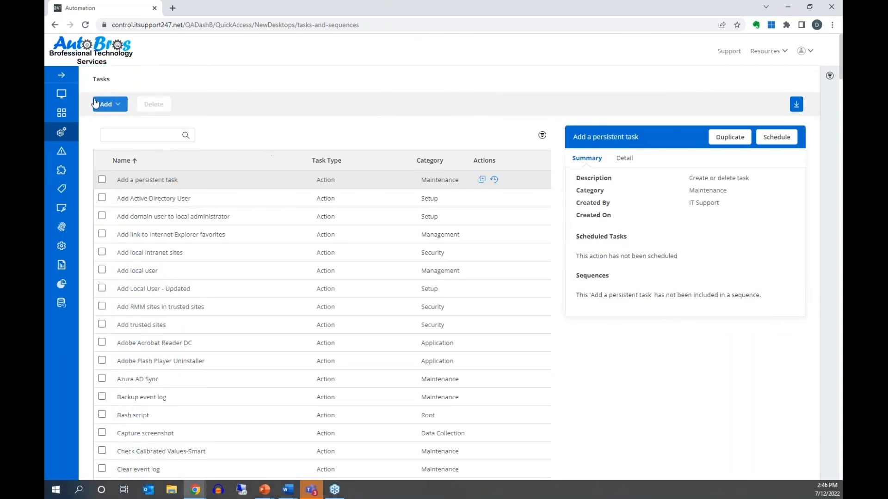
- Create a new script named 'App Install' in the Application category and open its Script Editor
{"action": "left_click", "coordinate": [111, 105]}
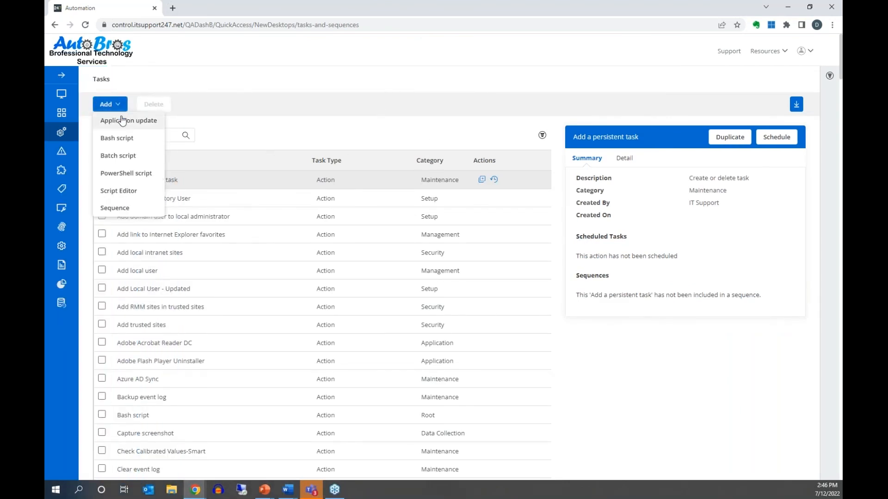
{"action": "left_click", "coordinate": [134, 192]}
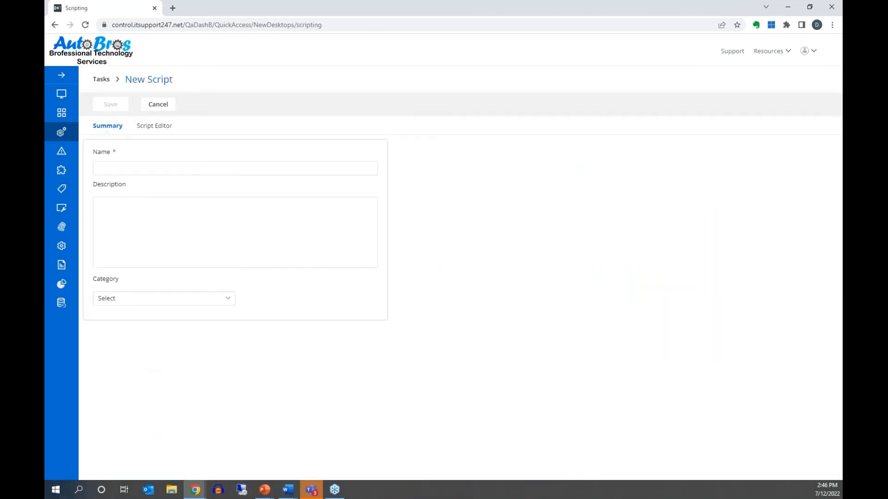
{"action": "left_click", "coordinate": [133, 166]}
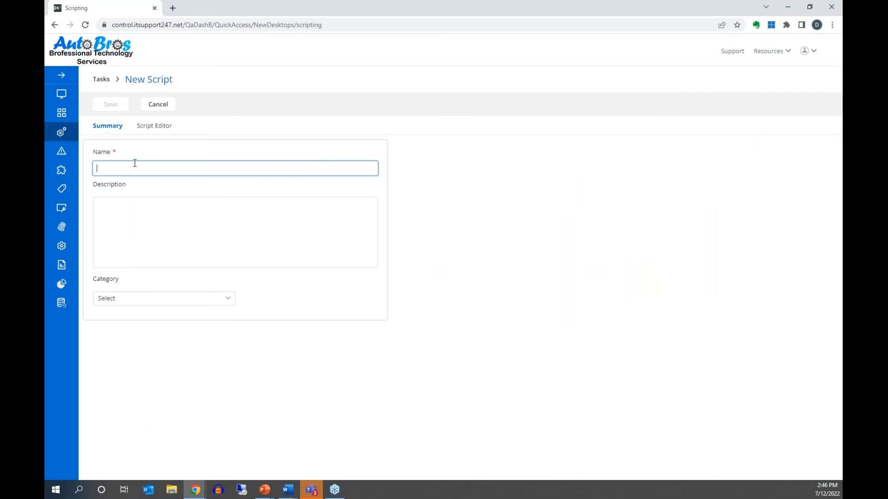
{"action": "type", "text": "App I"}
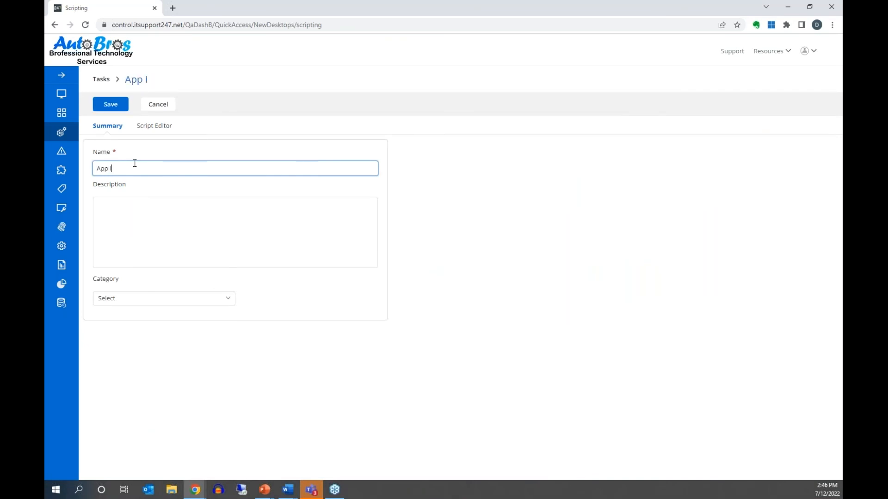
{"action": "type", "text": "nstall"}
{"action": "left_click", "coordinate": [184, 299]}
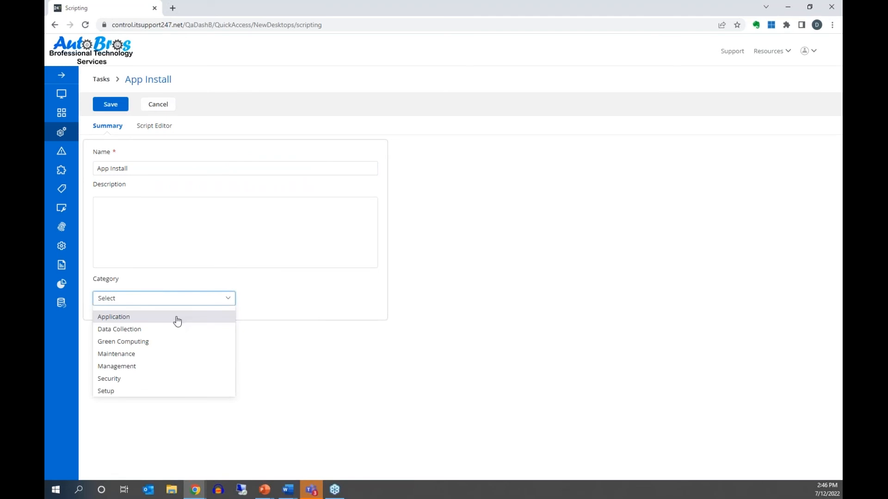
{"action": "left_click", "coordinate": [177, 317]}
{"action": "left_click", "coordinate": [185, 251]}
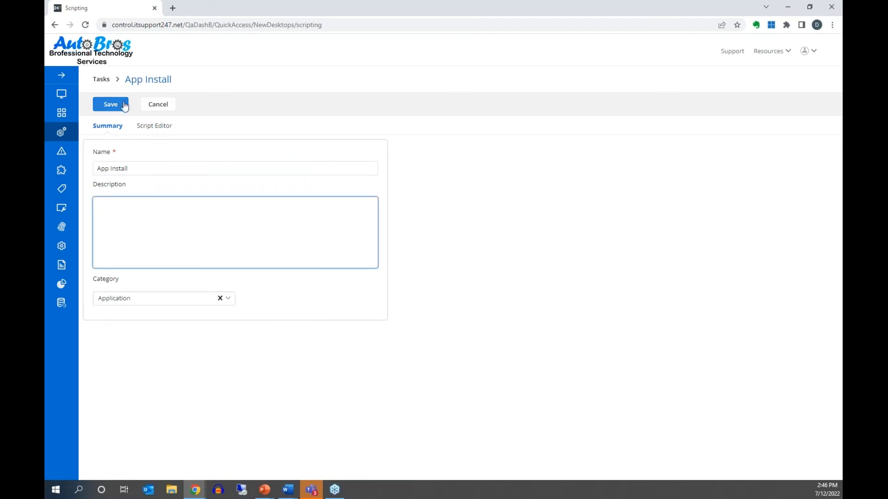
{"action": "left_click", "coordinate": [155, 127]}
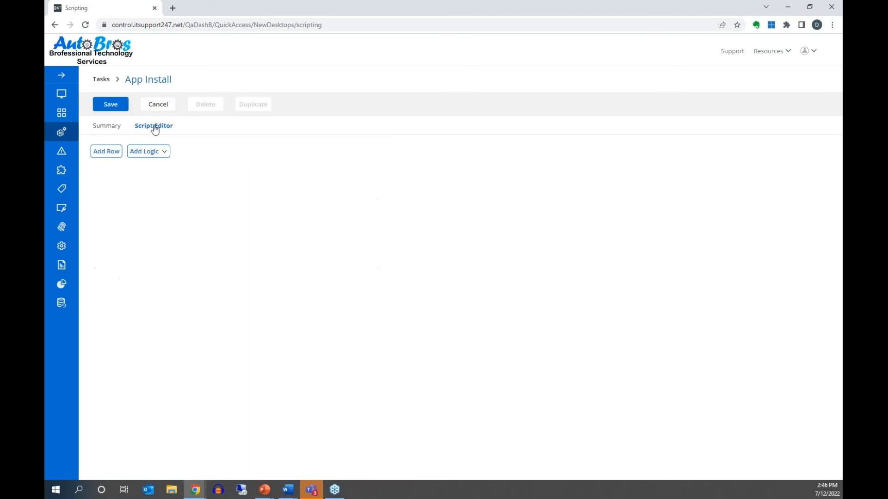
- Add a first script row as a Function step targeting Windows
{"action": "left_click", "coordinate": [106, 151]}
{"action": "left_click", "coordinate": [176, 169]}
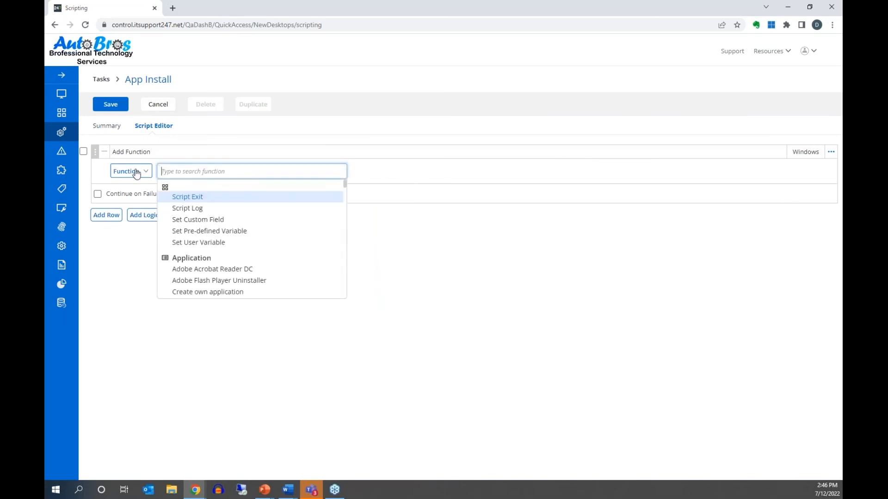
{"action": "left_click", "coordinate": [139, 172]}
{"action": "left_click", "coordinate": [171, 169]}
{"action": "left_click", "coordinate": [144, 292]}
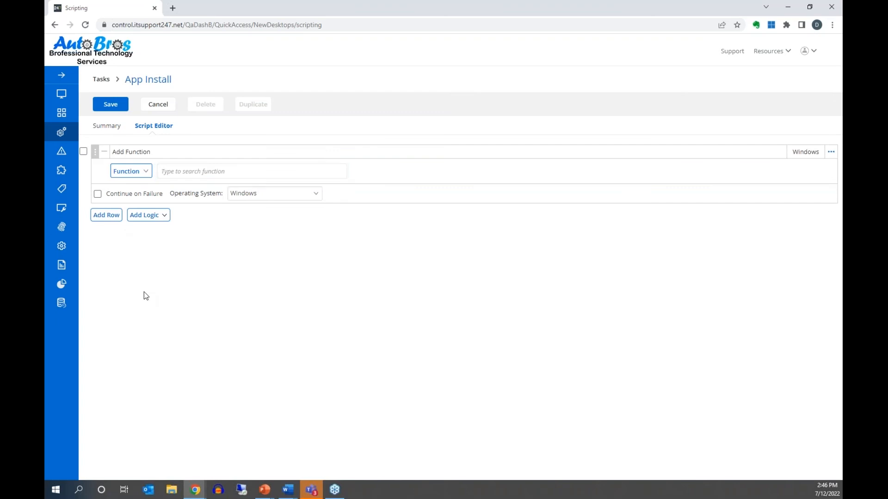
{"action": "left_click", "coordinate": [137, 174]}
{"action": "left_click", "coordinate": [131, 194]}
{"action": "left_click", "coordinate": [193, 175]}
{"action": "left_click", "coordinate": [118, 172]}
{"action": "left_click", "coordinate": [128, 183]}
{"action": "left_click", "coordinate": [303, 193]}
{"action": "left_click", "coordinate": [383, 196]}
- Add a second row and choose Create own application as its function
{"action": "left_click", "coordinate": [113, 214]}
{"action": "left_click", "coordinate": [180, 231]}
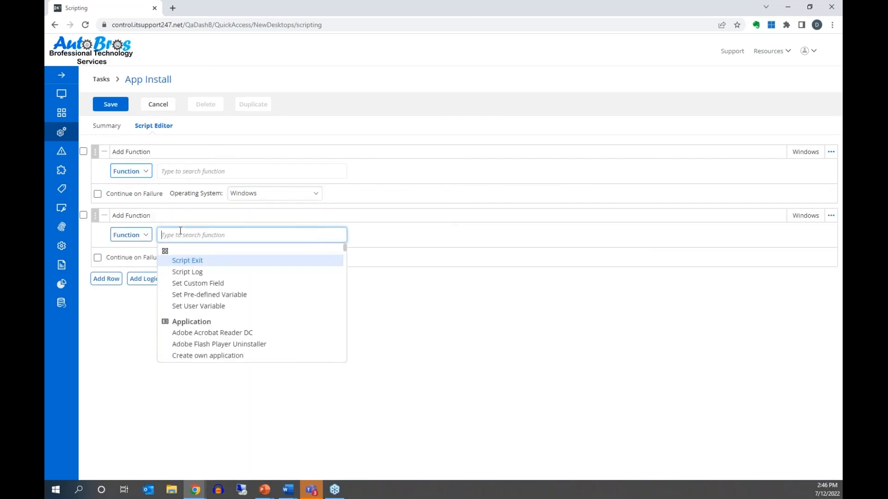
{"action": "scroll", "coordinate": [219, 283], "scroll_direction": "down", "scroll_amount": 1}
{"action": "scroll", "coordinate": [220, 282], "scroll_direction": "down", "scroll_amount": 1}
{"action": "scroll", "coordinate": [219, 283], "scroll_direction": "down", "scroll_amount": 2}
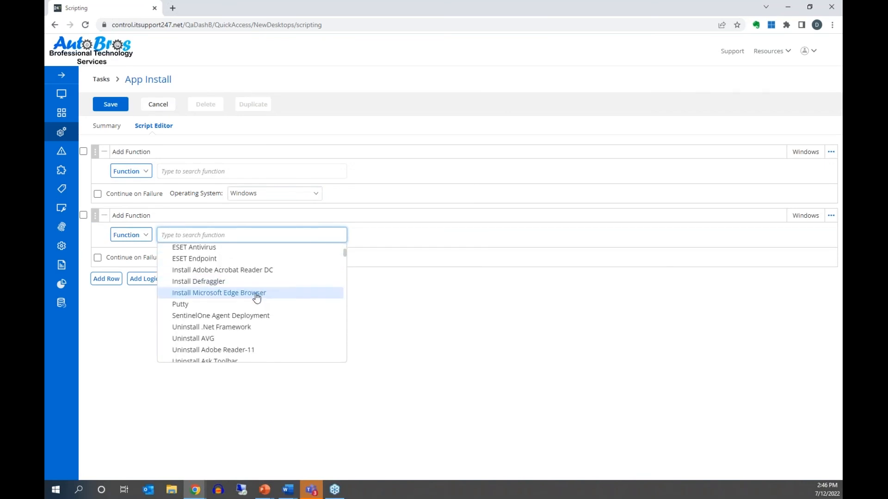
{"action": "scroll", "coordinate": [257, 297], "scroll_direction": "down", "scroll_amount": 8}
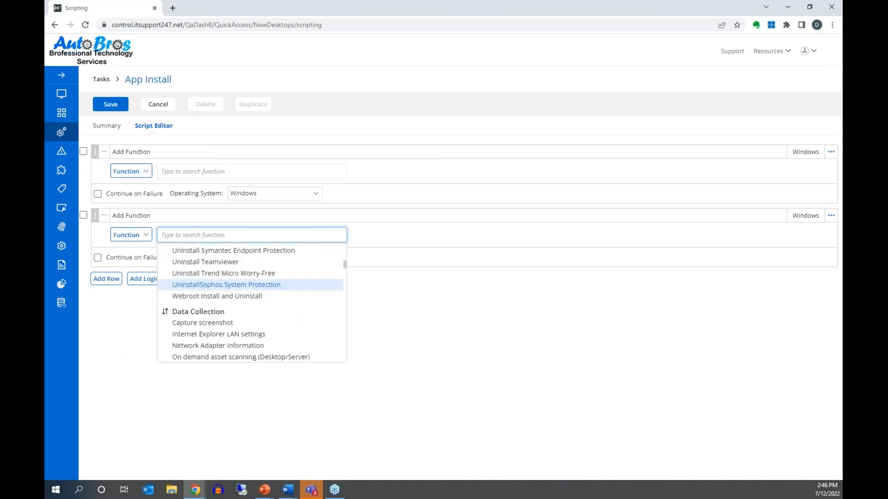
{"action": "scroll", "coordinate": [256, 300], "scroll_direction": "down", "scroll_amount": 15}
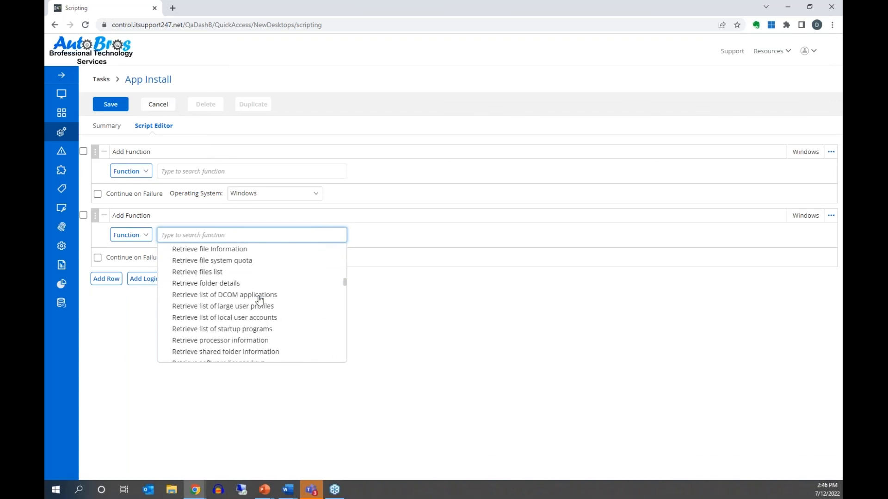
{"action": "left_click_drag", "start_coordinate": [345, 285], "coordinate": [346, 296]}
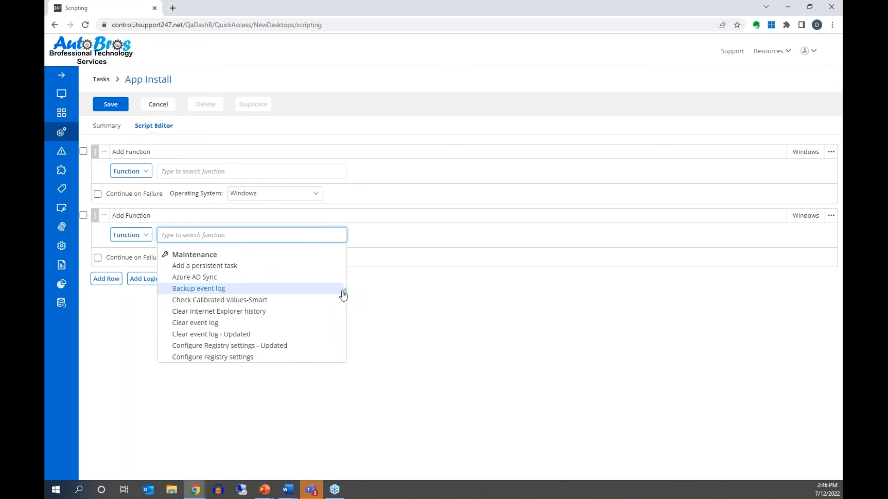
{"action": "scroll", "coordinate": [302, 311], "scroll_direction": "up", "scroll_amount": 1}
{"action": "scroll", "coordinate": [303, 313], "scroll_direction": "up", "scroll_amount": 6}
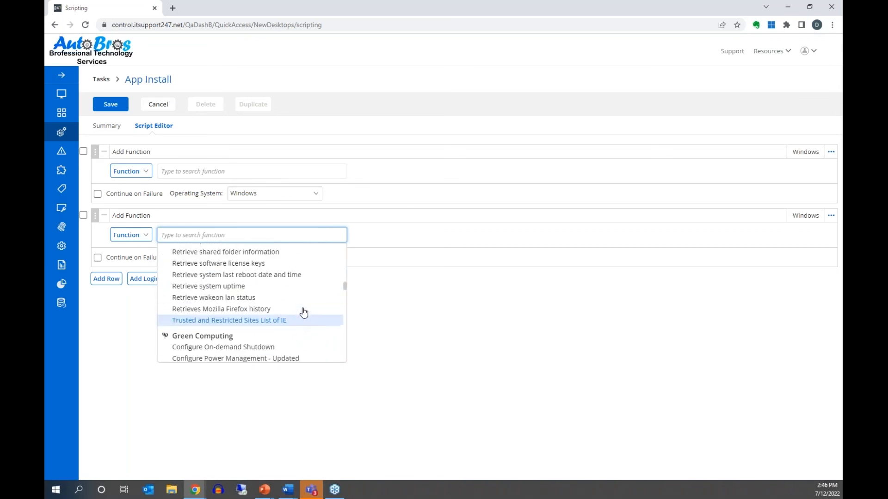
{"action": "scroll", "coordinate": [304, 313], "scroll_direction": "up", "scroll_amount": 8}
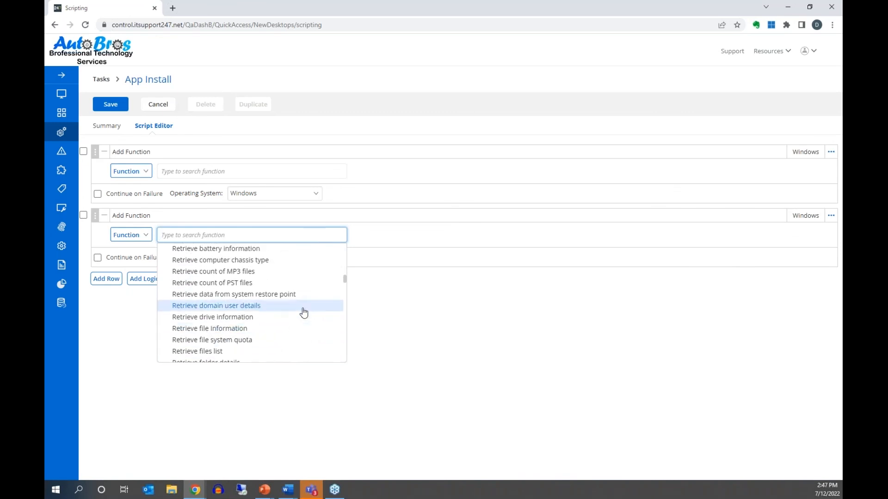
{"action": "scroll", "coordinate": [303, 313], "scroll_direction": "up", "scroll_amount": 8}
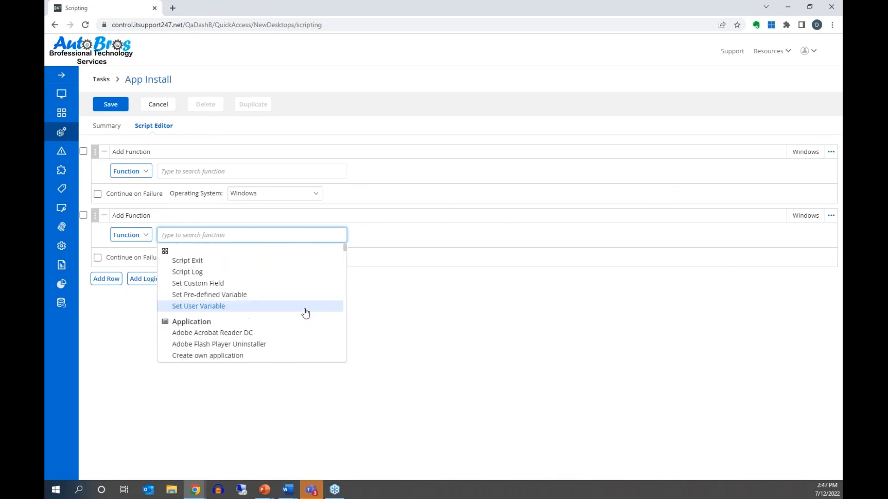
{"action": "scroll", "coordinate": [304, 312], "scroll_direction": "down", "scroll_amount": 1}
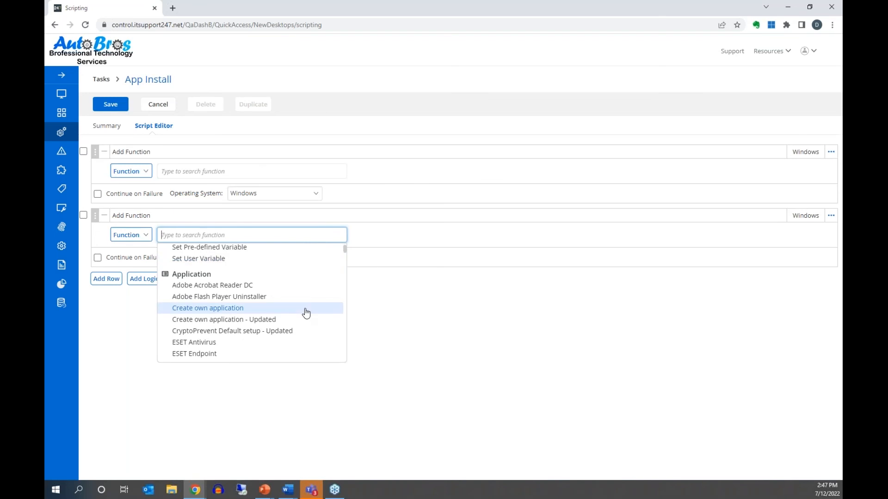
{"action": "left_click", "coordinate": [307, 311]}
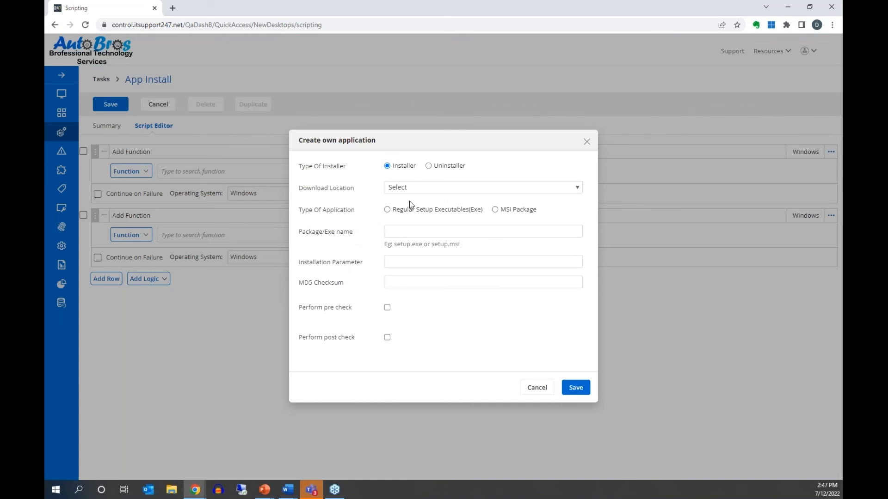
- Show the Download Location options: FTP, HTTP, HTTPS, LOCAL and NETWORK
{"action": "left_click", "coordinate": [430, 192]}
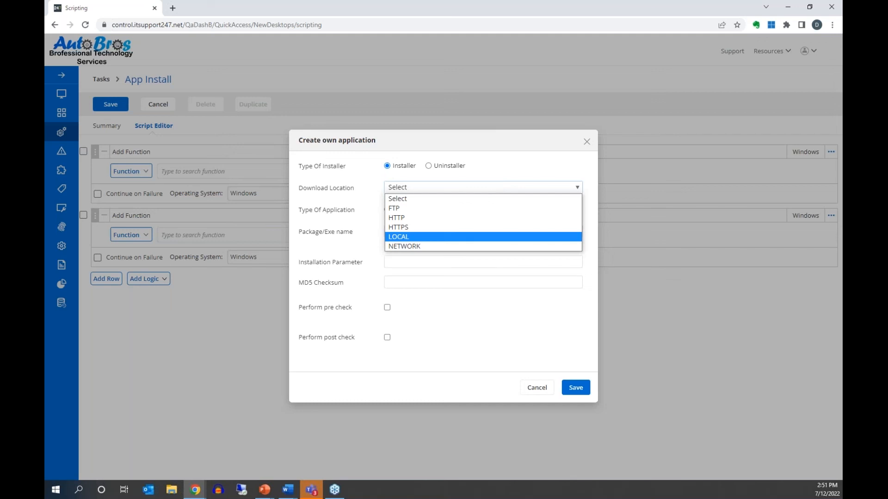
- Choose NETWORK as the custom application's Download Location
{"action": "left_click", "coordinate": [442, 249]}
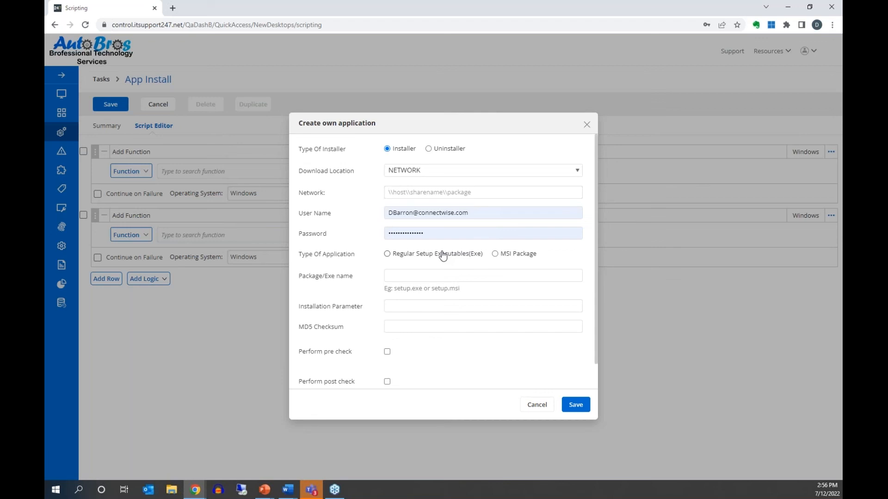
- Close the Create own application dialog to return to the App Install Script Editor
{"action": "left_click", "coordinate": [586, 124]}
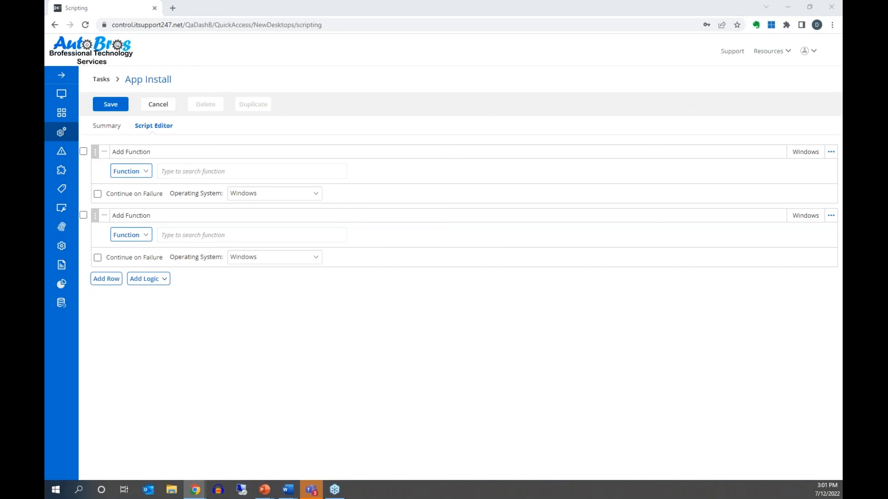
- Open the ConnectWise University Video Library and filter it to RMM
{"action": "left_click_drag", "start_coordinate": [46, 171], "coordinate": [441, 1]}
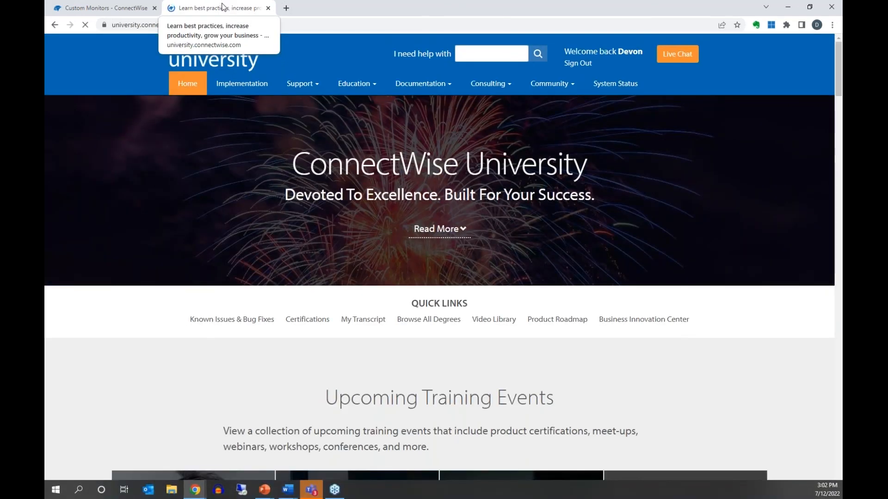
{"action": "left_click", "coordinate": [348, 83]}
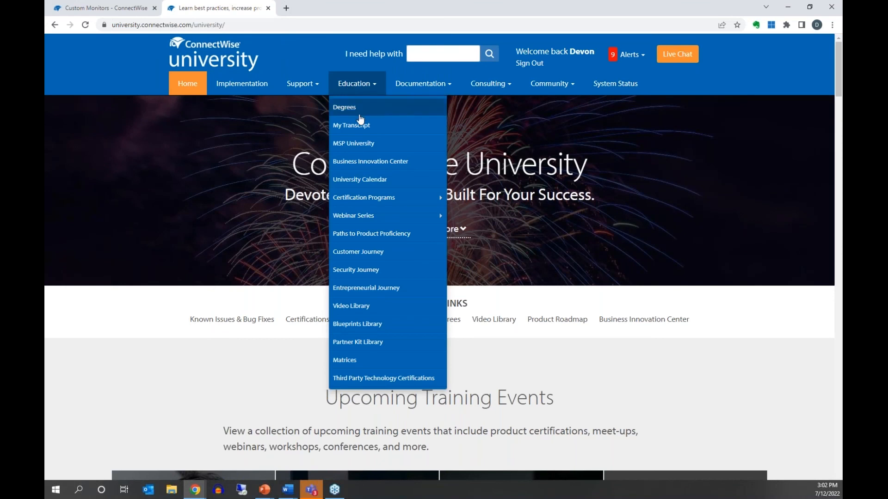
{"action": "left_click", "coordinate": [367, 307]}
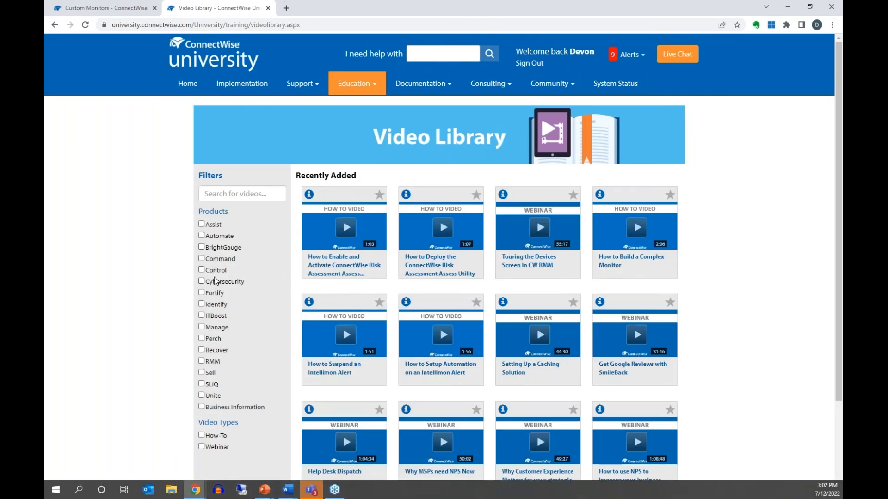
{"action": "left_click", "coordinate": [202, 361]}
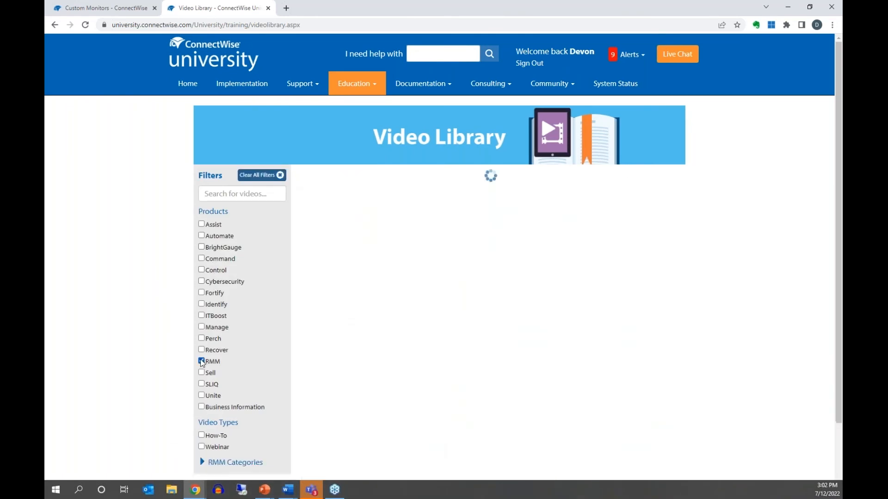
- Set the Video Types filter to show both How-To and Webinar RMM videos
{"action": "scroll", "coordinate": [171, 340], "scroll_direction": "down", "scroll_amount": 1}
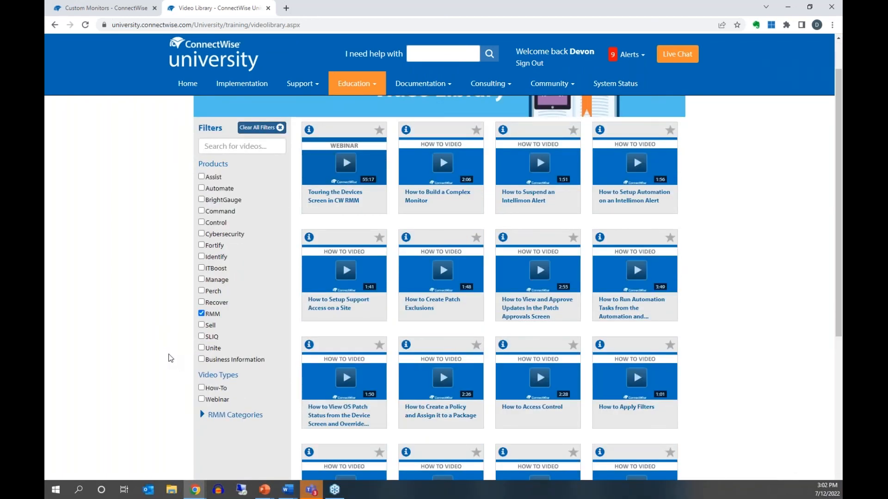
{"action": "left_click", "coordinate": [202, 388]}
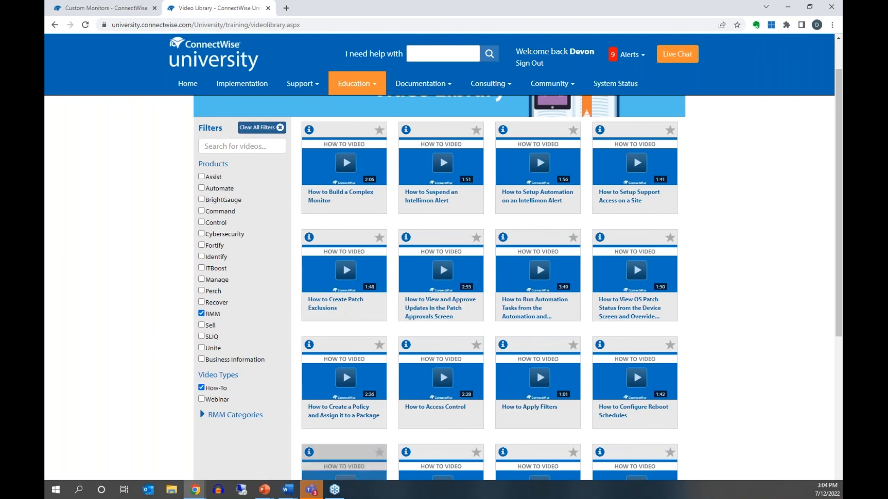
{"action": "scroll", "coordinate": [662, 352], "scroll_direction": "down", "scroll_amount": 3}
{"action": "scroll", "coordinate": [666, 370], "scroll_direction": "down", "scroll_amount": 4}
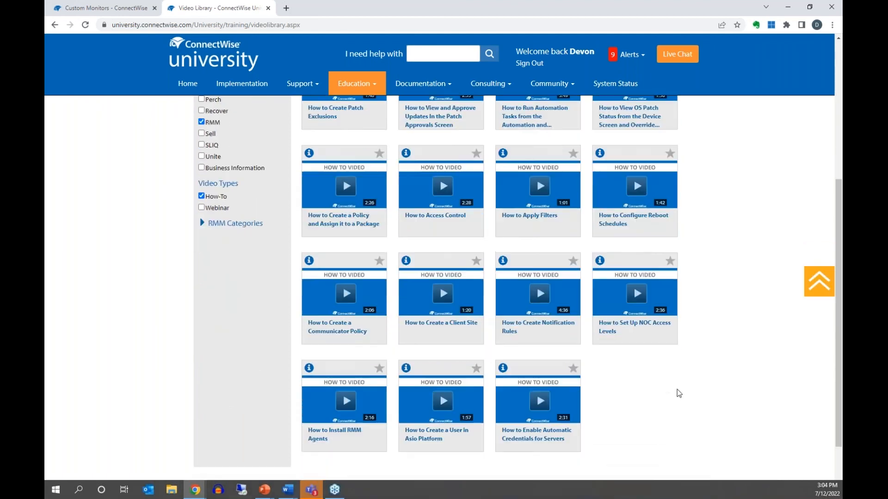
{"action": "scroll", "coordinate": [676, 404], "scroll_direction": "up", "scroll_amount": 3}
{"action": "scroll", "coordinate": [676, 404], "scroll_direction": "up", "scroll_amount": 2}
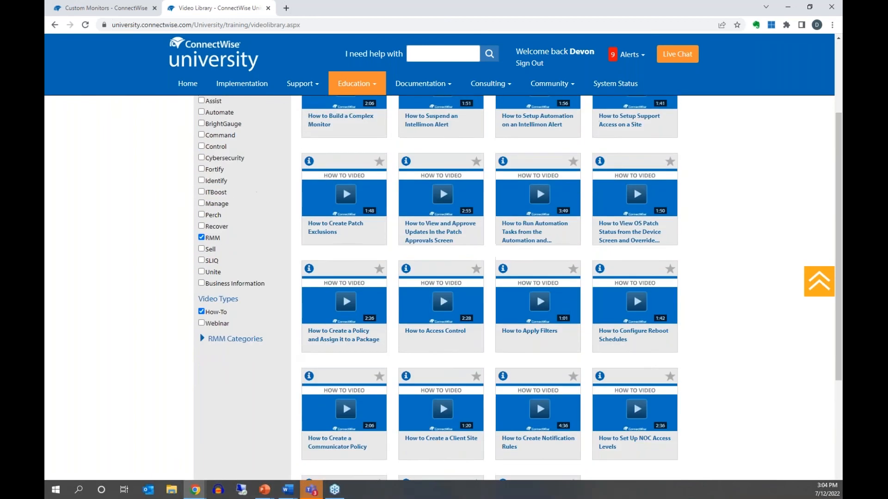
{"action": "left_click", "coordinate": [203, 324]}
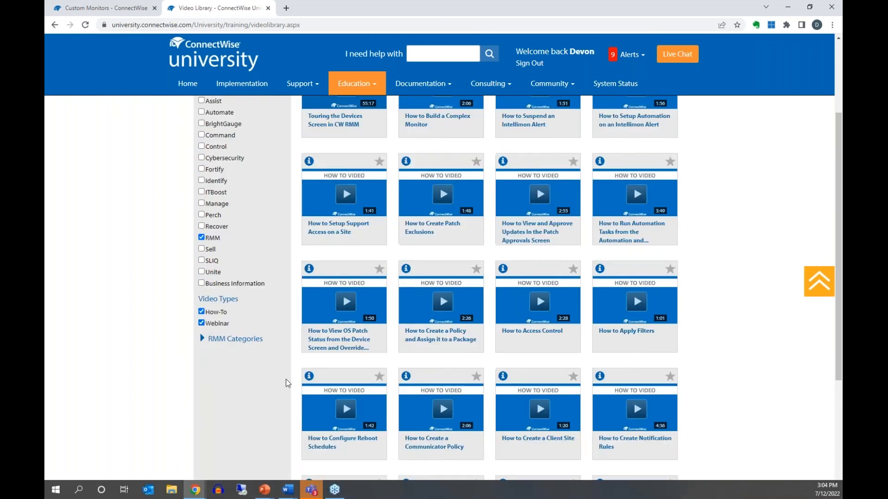
{"action": "left_click", "coordinate": [202, 312]}
{"action": "scroll", "coordinate": [309, 387], "scroll_direction": "up", "scroll_amount": 1}
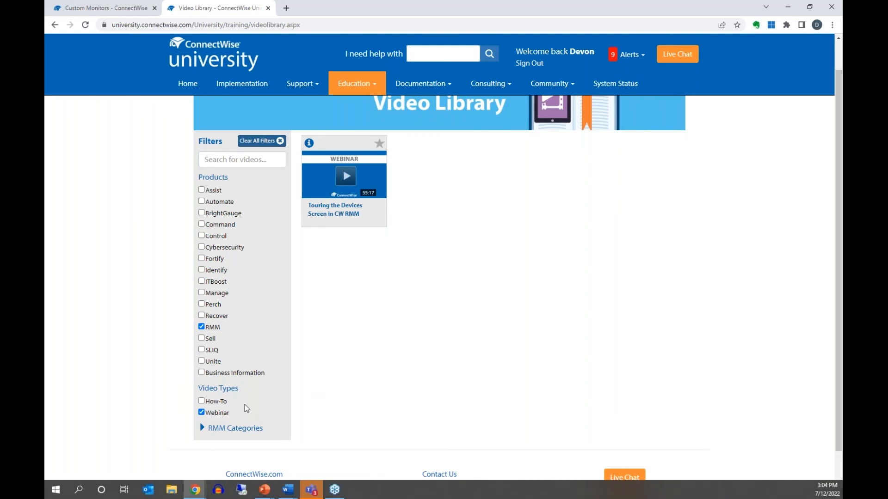
{"action": "left_click", "coordinate": [202, 401]}
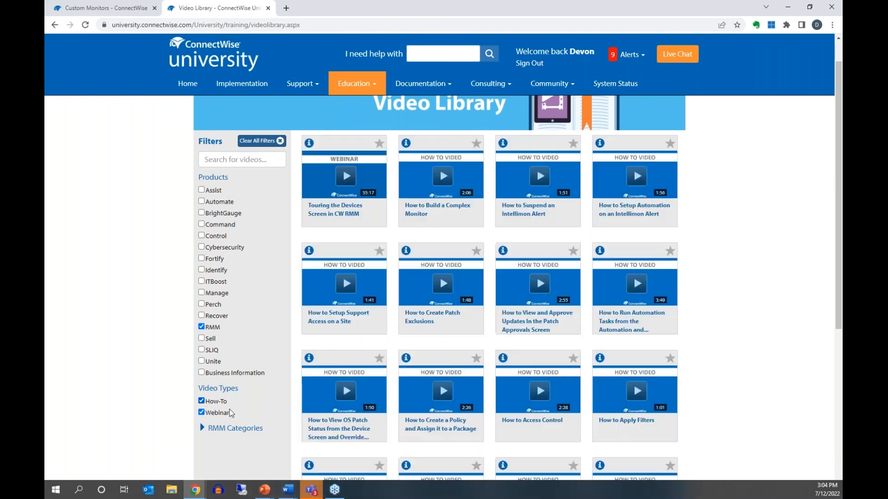